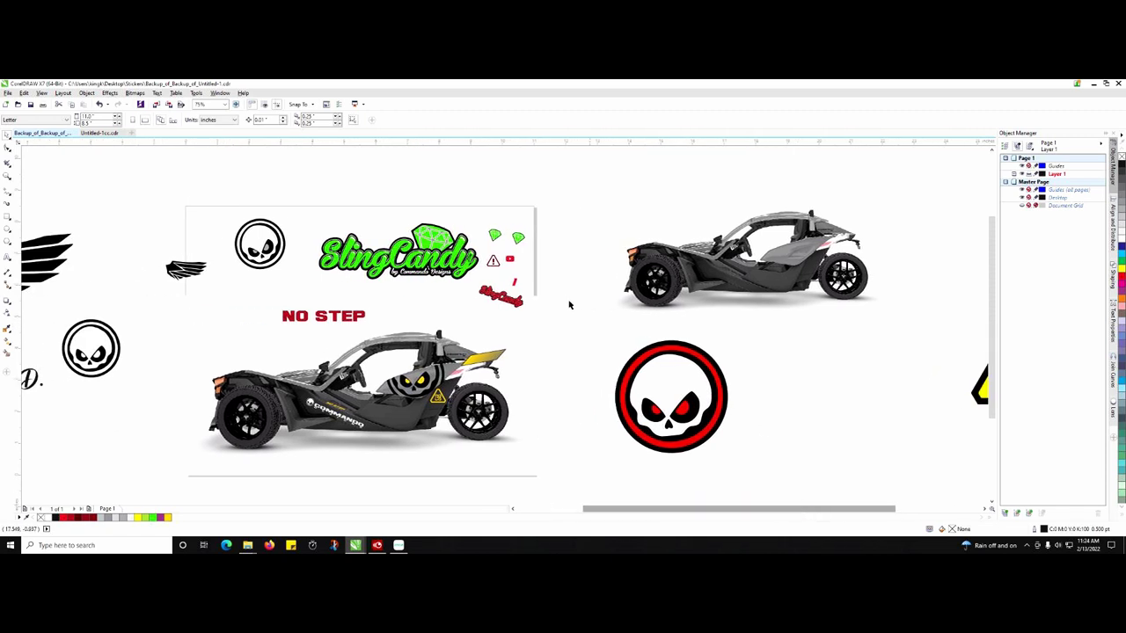
- Examine the bitmap edge quality of the plain car photo beside the page at high magnification
{"action": "left_click_drag", "start_coordinate": [737, 269], "coordinate": [712, 268]}
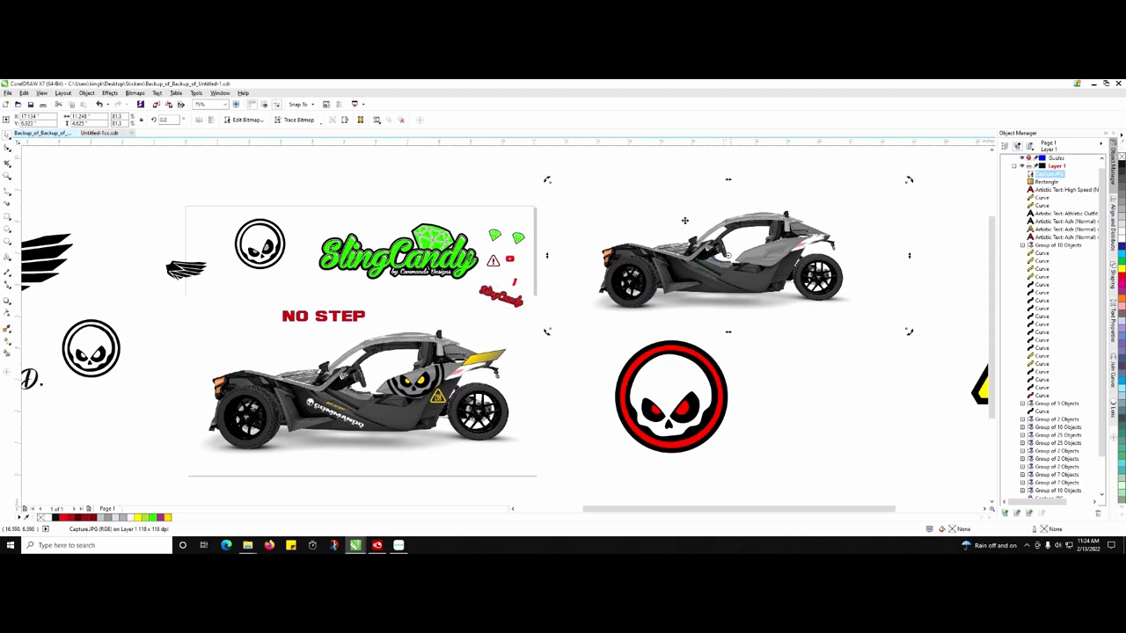
{"action": "scroll", "coordinate": [681, 264], "scroll_direction": "up", "scroll_amount": 10}
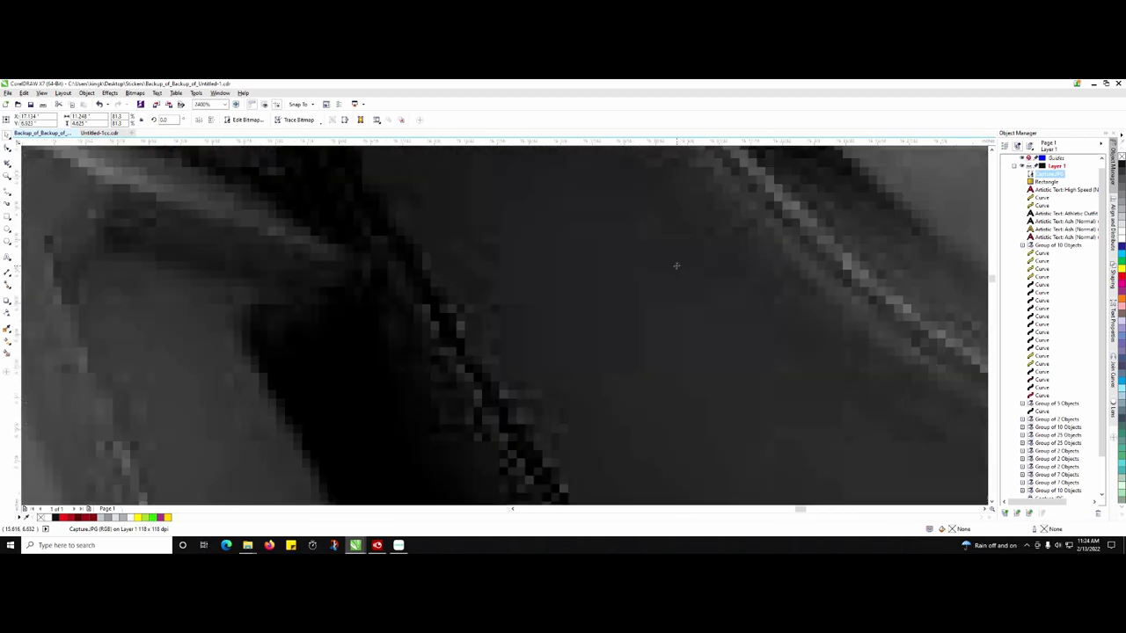
{"action": "scroll", "coordinate": [447, 335], "scroll_direction": "up", "scroll_amount": 4}
{"action": "scroll", "coordinate": [407, 355], "scroll_direction": "down", "scroll_amount": 8}
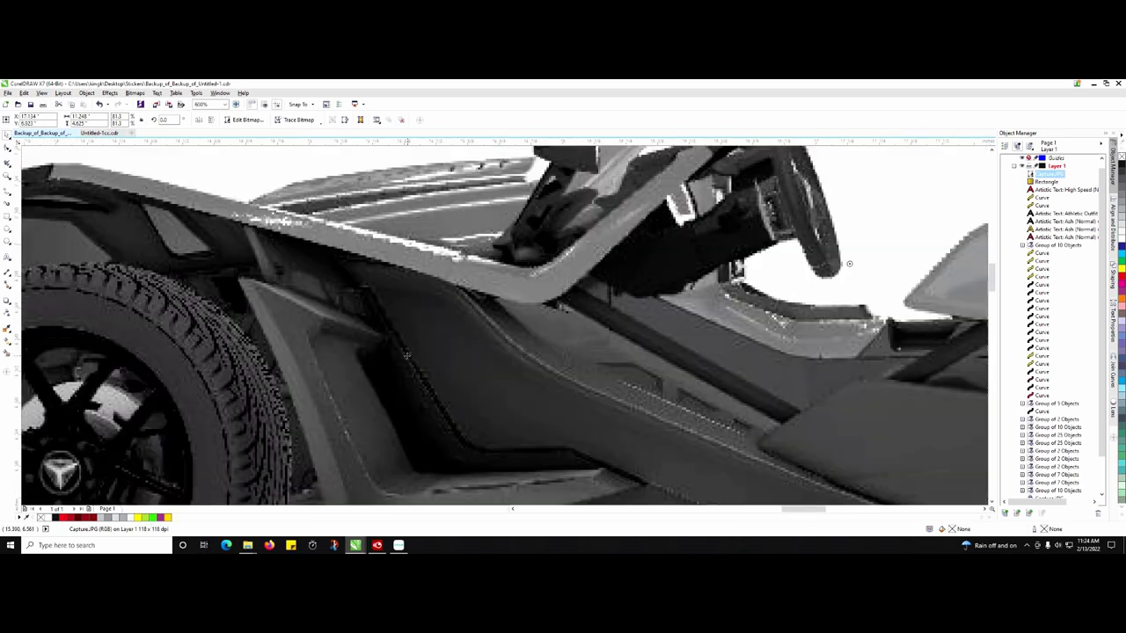
{"action": "scroll", "coordinate": [297, 360], "scroll_direction": "up", "scroll_amount": 6}
{"action": "left_click_drag", "start_coordinate": [329, 327], "coordinate": [373, 308]}
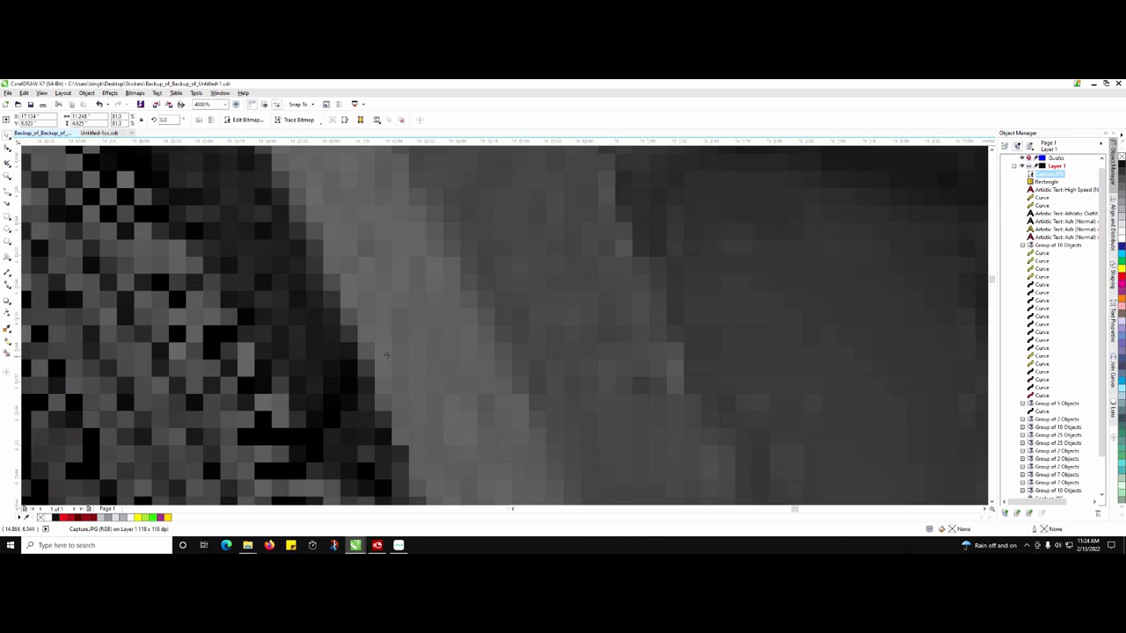
{"action": "scroll", "coordinate": [399, 348], "scroll_direction": "down", "scroll_amount": 2}
{"action": "scroll", "coordinate": [399, 348], "scroll_direction": "up", "scroll_amount": 6}
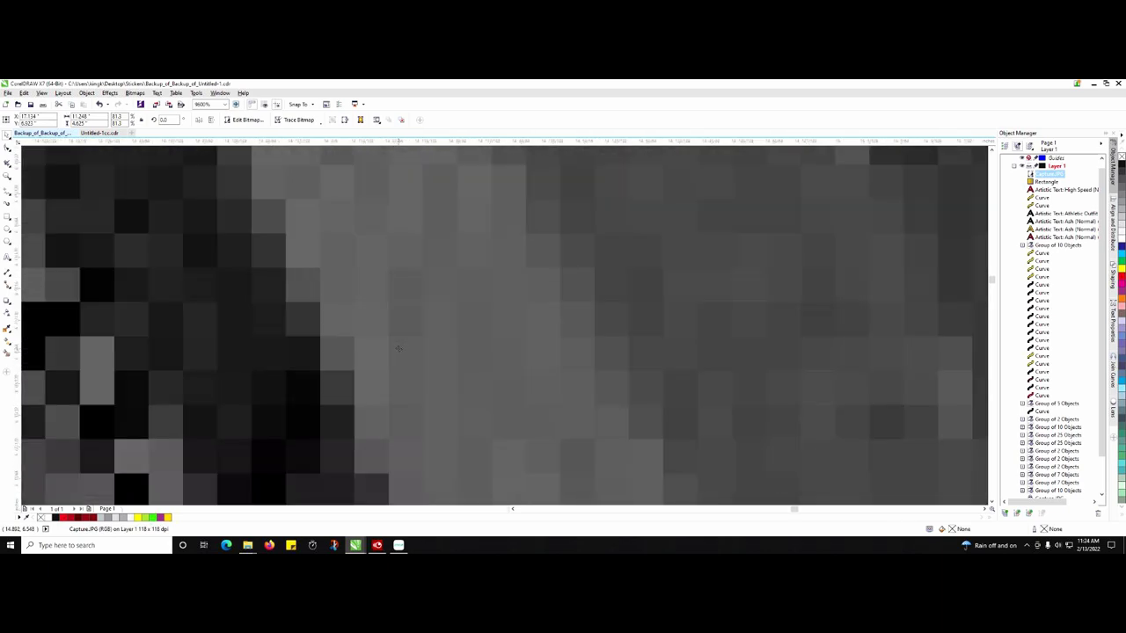
{"action": "scroll", "coordinate": [399, 348], "scroll_direction": "down", "scroll_amount": 14}
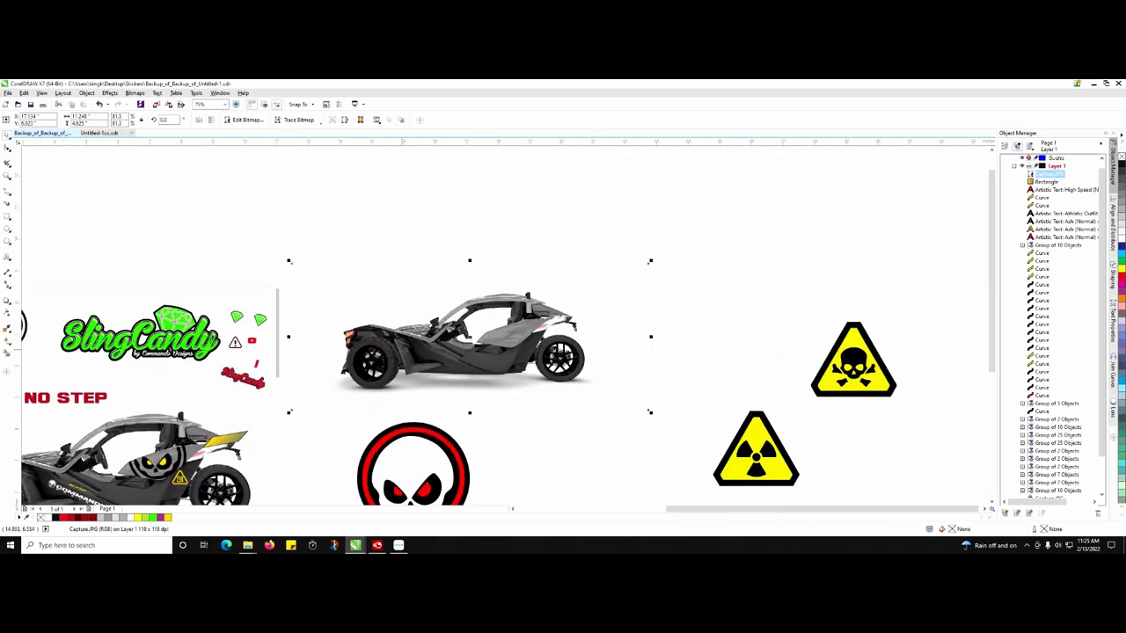
- Scale the plain car photo beside the page down proportionally and deselect it
{"action": "left_click_drag", "start_coordinate": [650, 412], "coordinate": [461, 299]}
{"action": "left_click", "coordinate": [600, 317]}
{"action": "left_click_drag", "start_coordinate": [427, 369], "coordinate": [487, 290]}
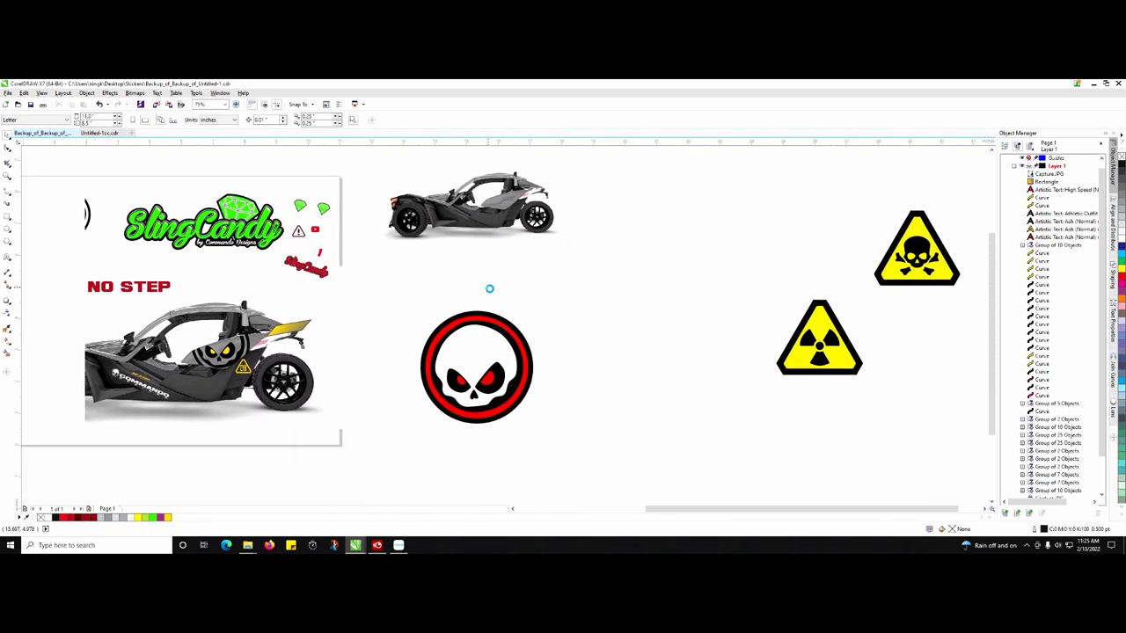
- Shift the red-ringed skull emblem slightly and examine its curve edges at high magnification
{"action": "left_click_drag", "start_coordinate": [488, 343], "coordinate": [481, 306]}
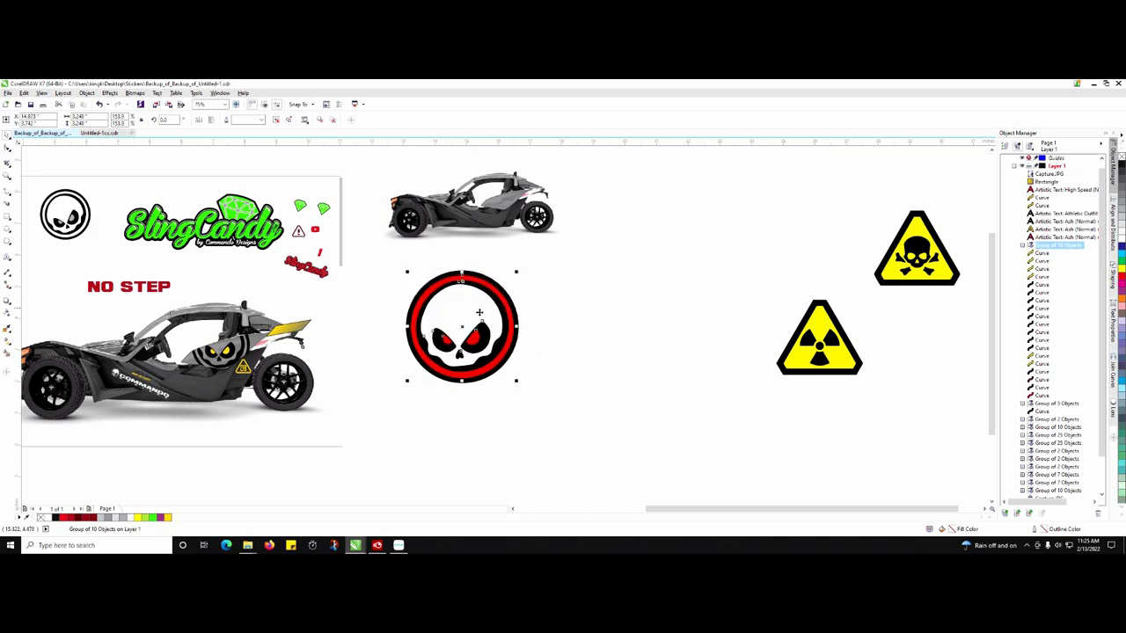
{"action": "scroll", "coordinate": [501, 325], "scroll_direction": "up", "scroll_amount": 5}
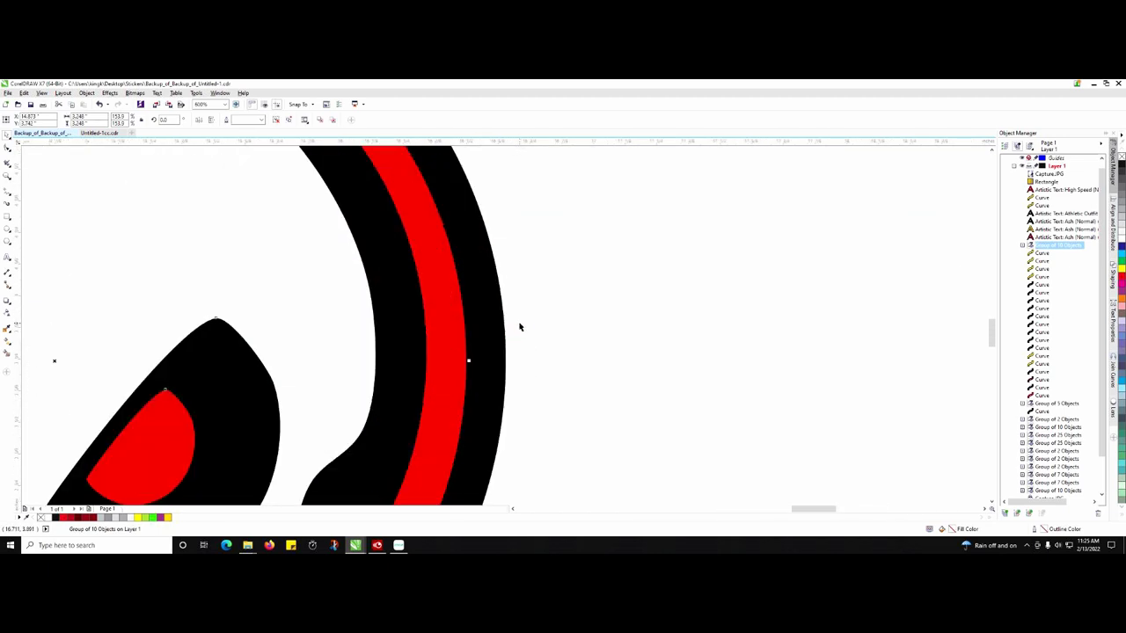
{"action": "left_click_drag", "start_coordinate": [545, 329], "coordinate": [642, 329]}
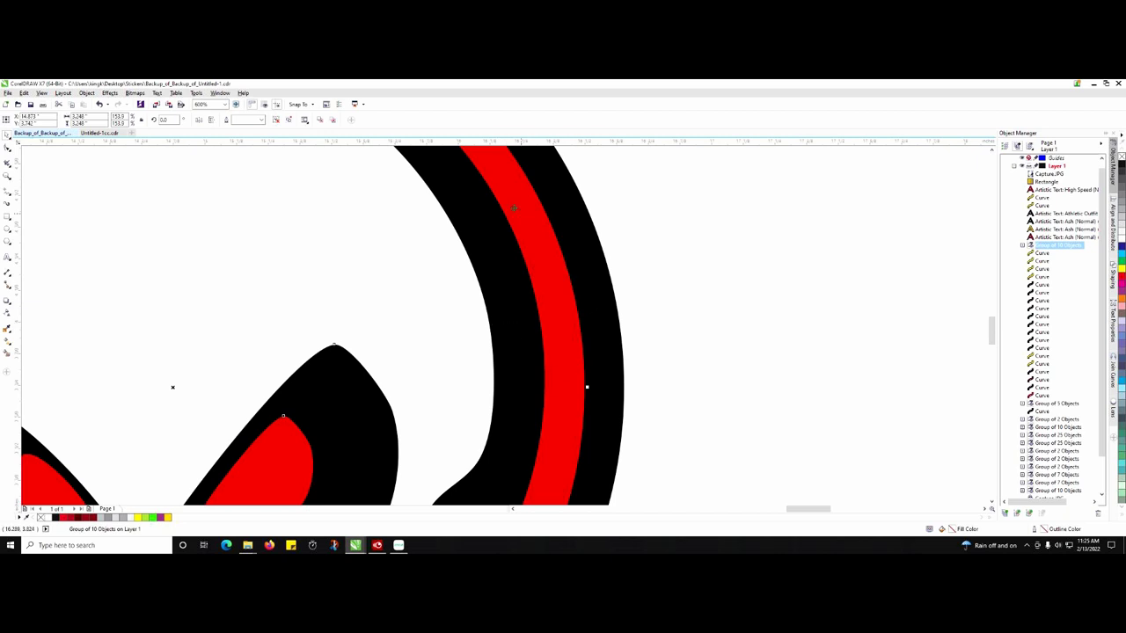
{"action": "scroll", "coordinate": [479, 369], "scroll_direction": "up", "scroll_amount": 2}
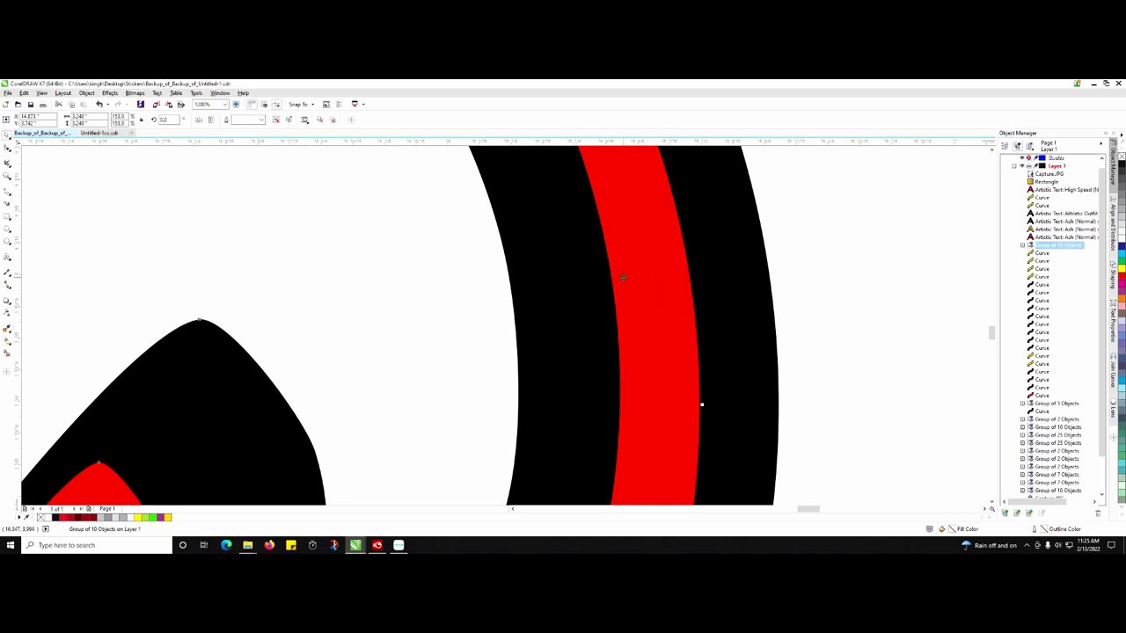
{"action": "scroll", "coordinate": [525, 394], "scroll_direction": "down", "scroll_amount": 6}
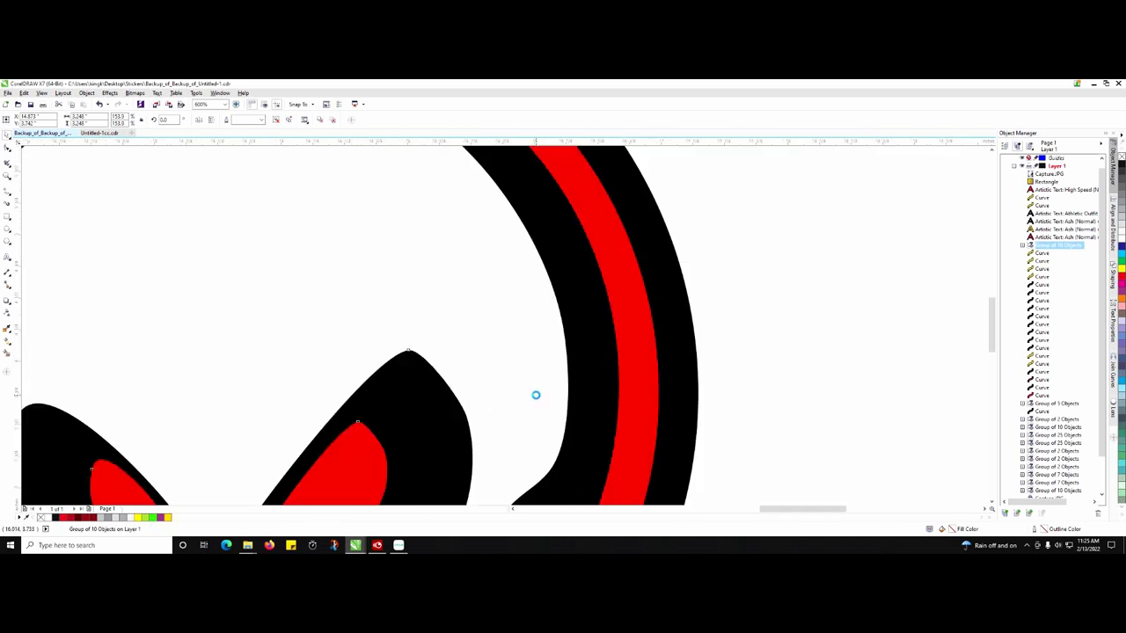
{"action": "scroll", "coordinate": [537, 395], "scroll_direction": "down", "scroll_amount": 2}
{"action": "scroll", "coordinate": [678, 498], "scroll_direction": "down", "scroll_amount": 2}
- Scale the red-ringed skull emblem to 3.21 inches square and inspect its outer ring up close
{"action": "left_click_drag", "start_coordinate": [554, 435], "coordinate": [587, 433]}
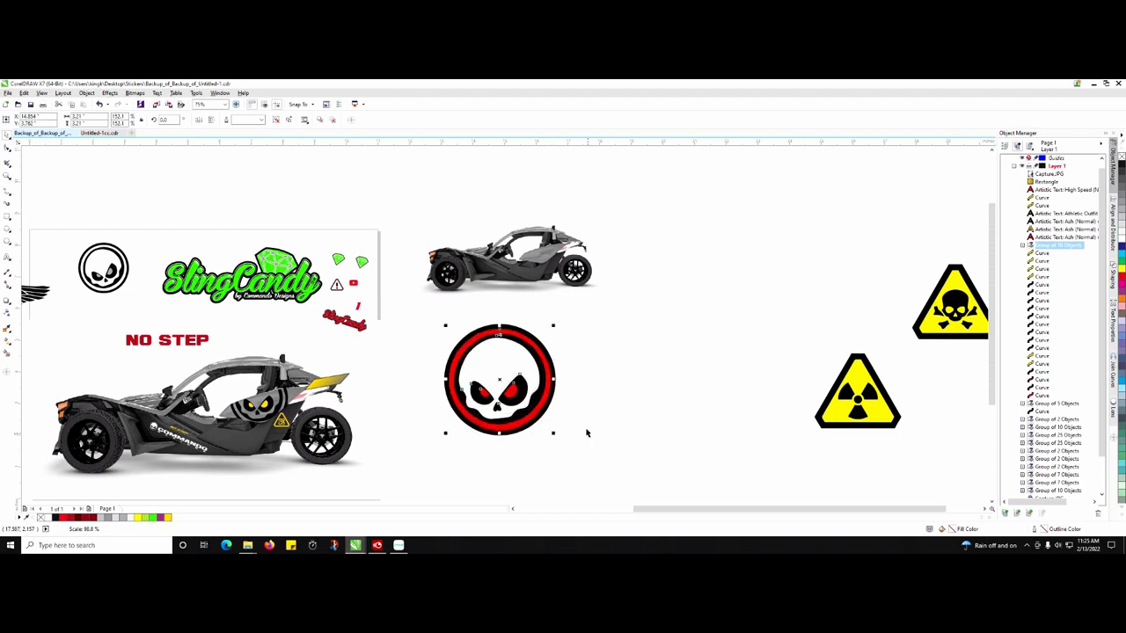
{"action": "scroll", "coordinate": [553, 387], "scroll_direction": "up", "scroll_amount": 10}
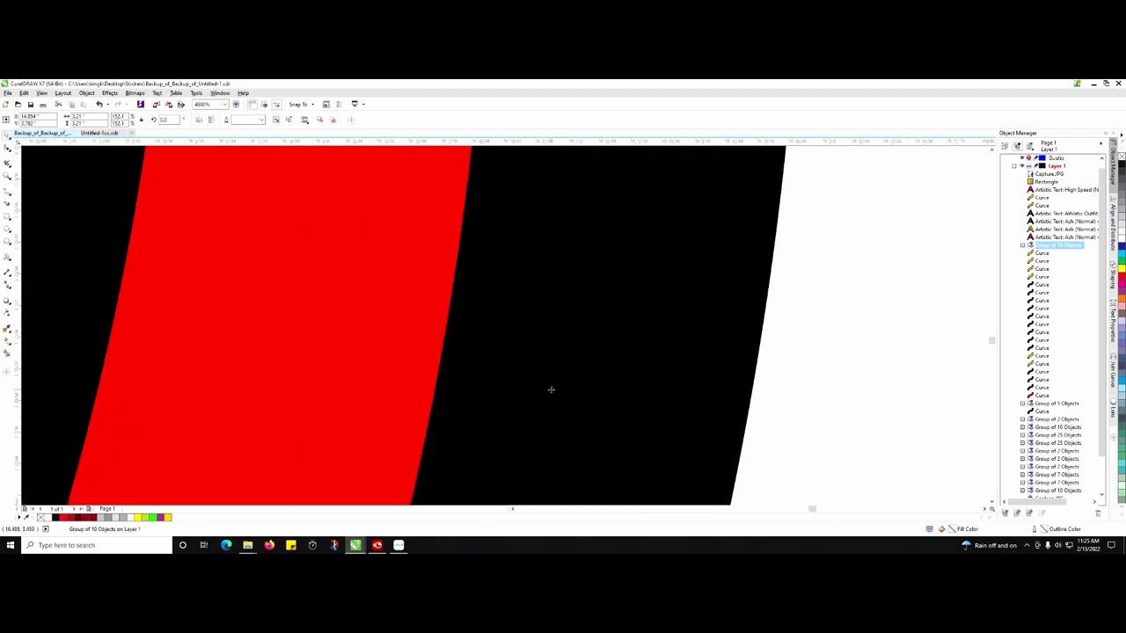
{"action": "scroll", "coordinate": [550, 389], "scroll_direction": "up", "scroll_amount": 3}
{"action": "scroll", "coordinate": [406, 353], "scroll_direction": "down", "scroll_amount": 11}
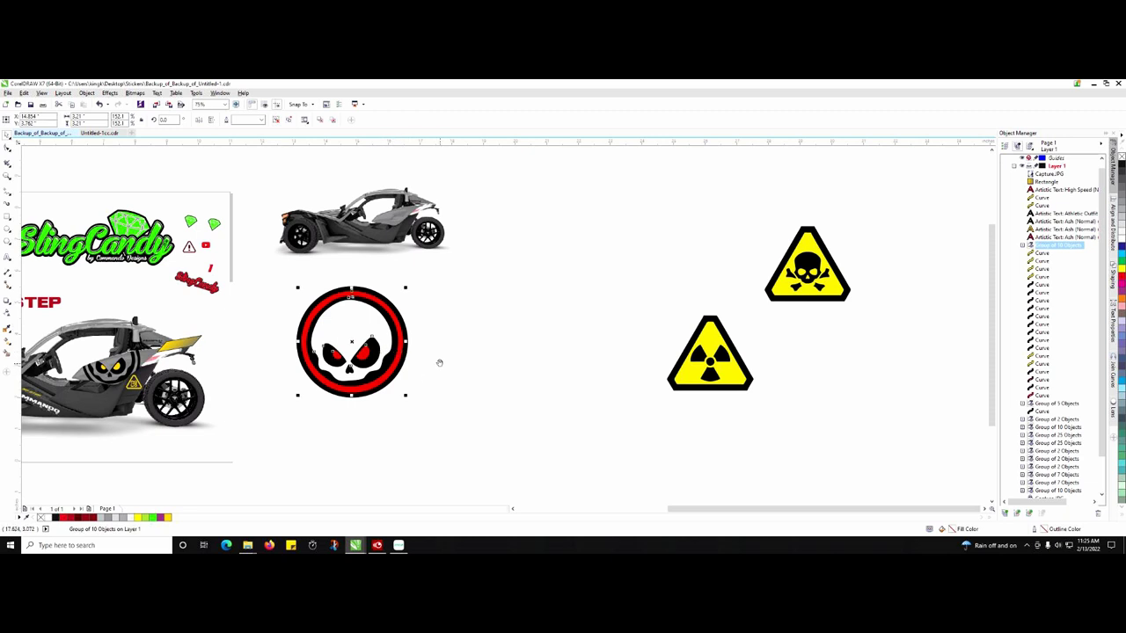
- Move the red-ringed skull emblem closer to the page's edge, beneath the plain car photo
{"action": "left_click_drag", "start_coordinate": [439, 368], "coordinate": [668, 391]}
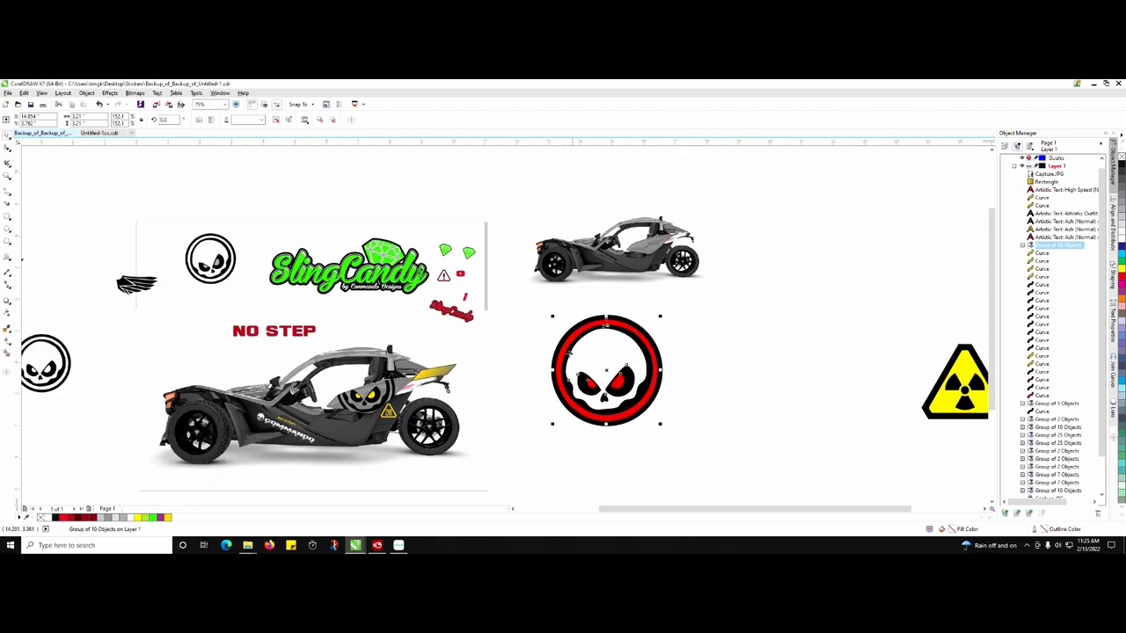
{"action": "left_click_drag", "start_coordinate": [537, 310], "coordinate": [633, 319]}
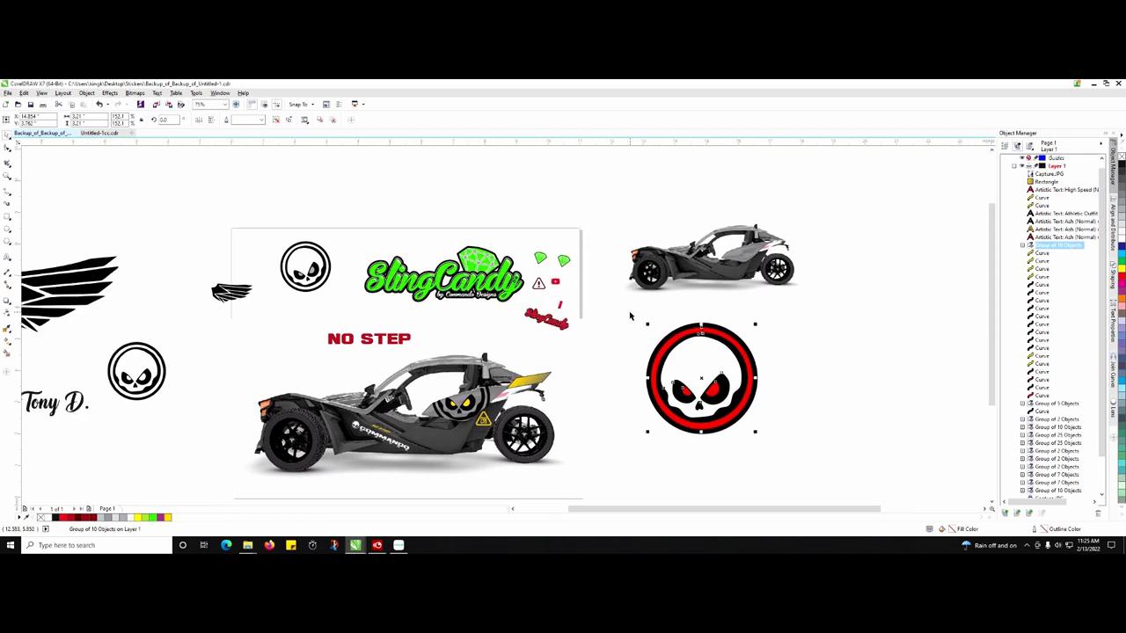
{"action": "left_click_drag", "start_coordinate": [718, 363], "coordinate": [646, 361]}
{"action": "left_click", "coordinate": [741, 344]}
- Switch to Cricut Design Space and add a pentagon enlarged to about 10.4 by 9.9 inches
{"action": "key", "text": "alt+Tab"}
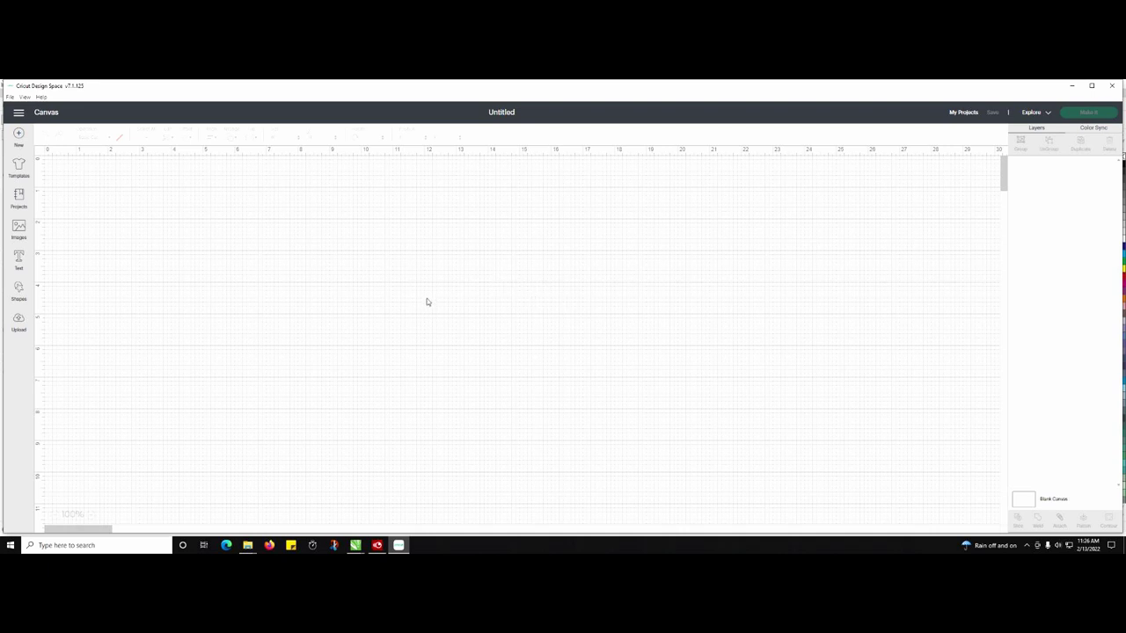
{"action": "left_click", "coordinate": [18, 289]}
{"action": "left_click", "coordinate": [104, 253]}
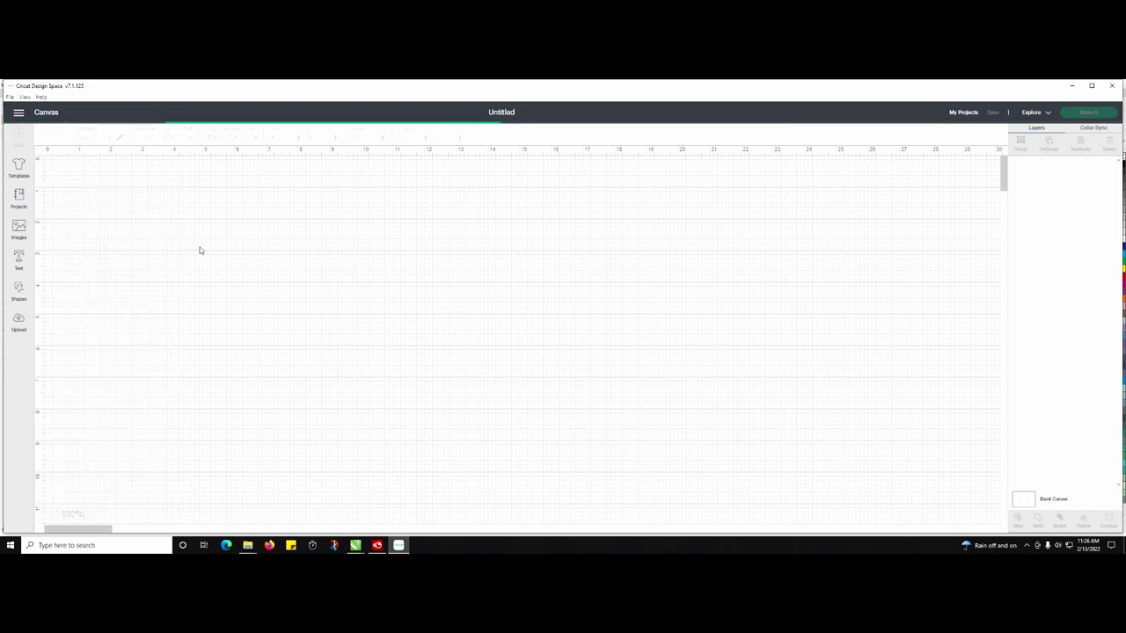
{"action": "left_click_drag", "start_coordinate": [130, 239], "coordinate": [399, 397]}
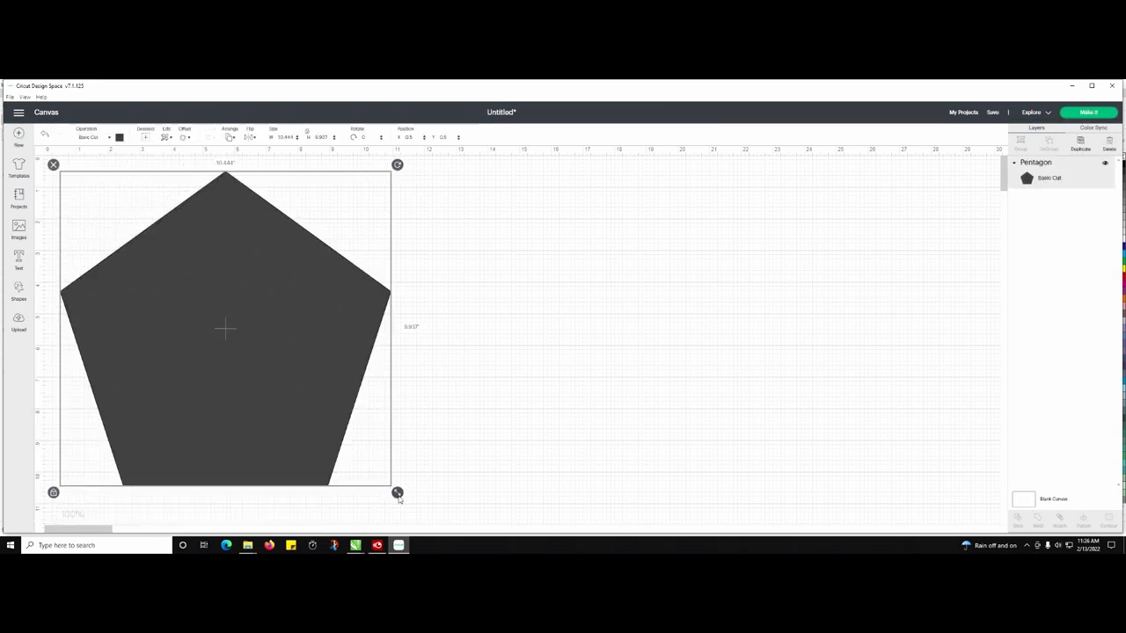
- Shrink the pentagon to about 4.2 by 4.0 inches and delete it from the canvas
{"action": "left_click_drag", "start_coordinate": [396, 493], "coordinate": [196, 302]}
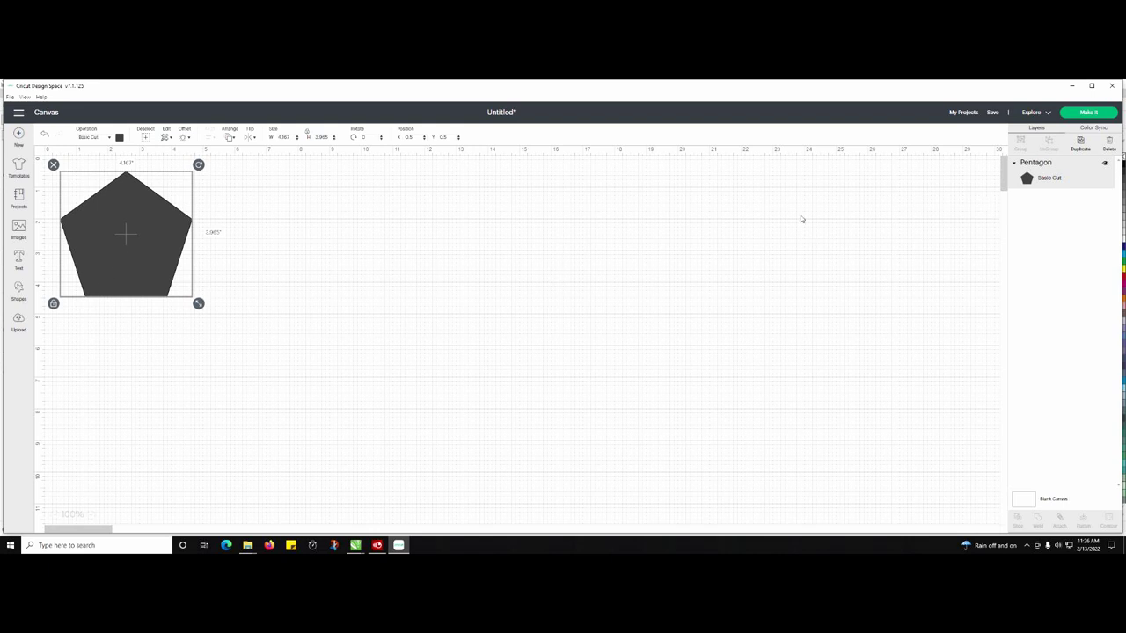
{"action": "left_click", "coordinate": [52, 164]}
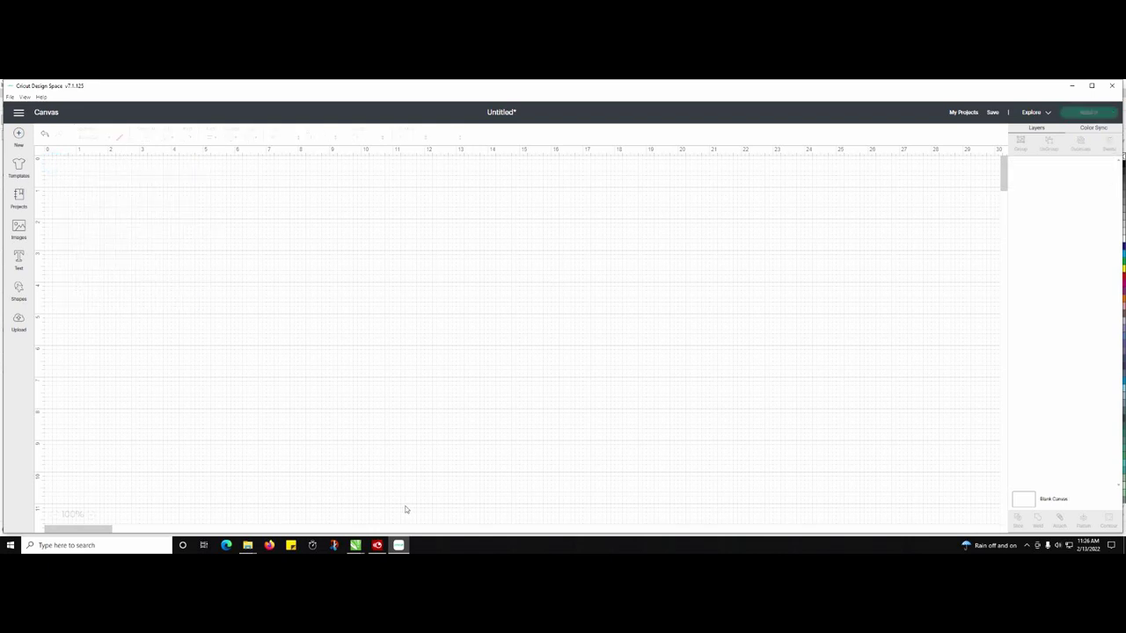
- Switch back to CorelDRAW's Backup_of_Backup_of_Untitled-1 document and select the red-ringed skull emblem
{"action": "left_click", "coordinate": [354, 545]}
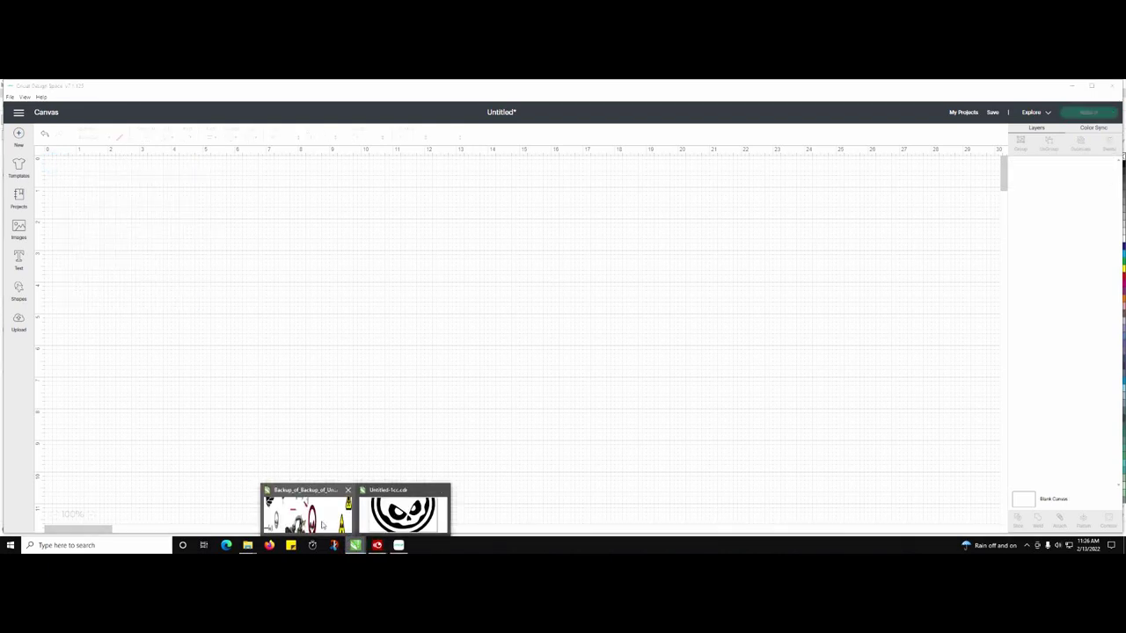
{"action": "left_click", "coordinate": [321, 519]}
{"action": "left_click", "coordinate": [634, 359]}
{"action": "left_click", "coordinate": [749, 355]}
{"action": "left_click", "coordinate": [663, 360]}
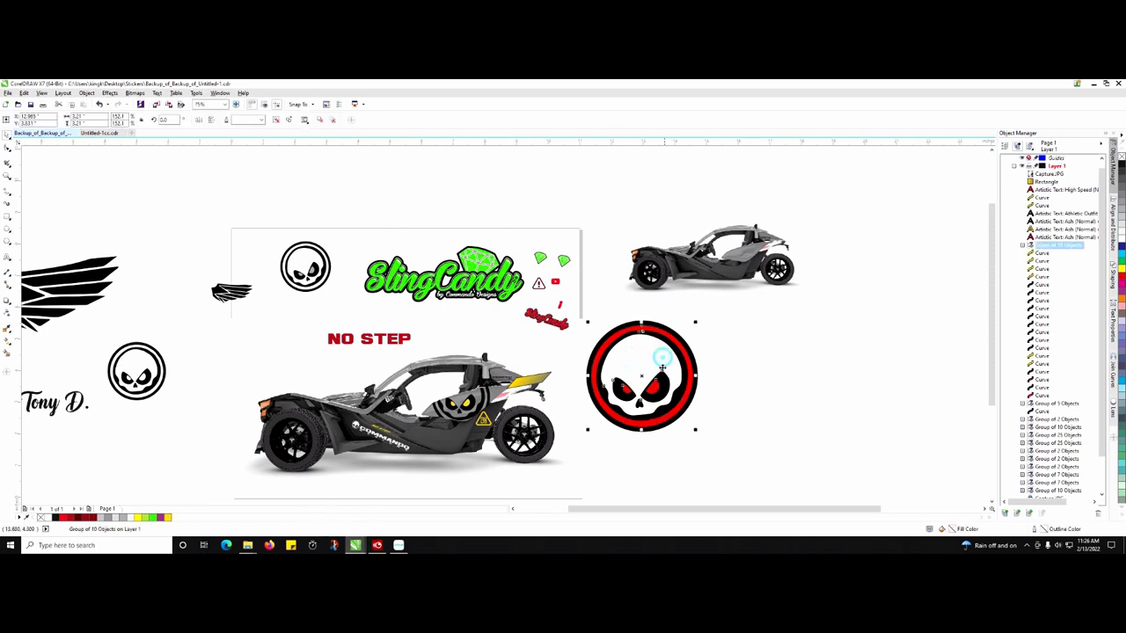
- Start exporting the selected skull group in Untitled-1cc.cdr with SVG - Scalable Vector Graphics as the file type
{"action": "left_click", "coordinate": [99, 133]}
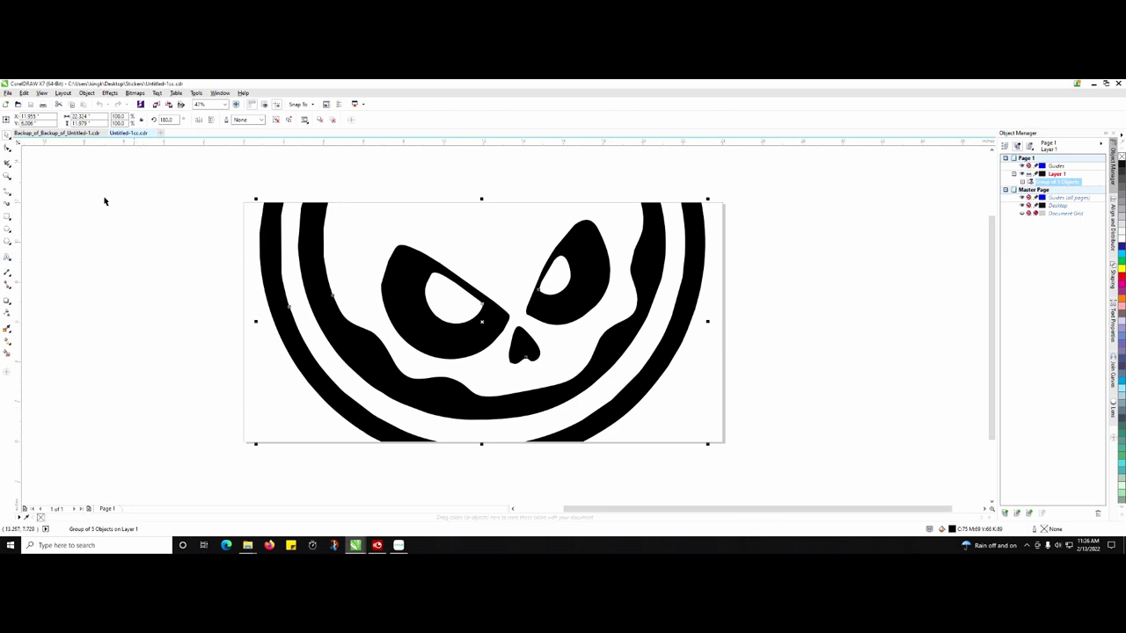
{"action": "left_click", "coordinate": [7, 92]}
{"action": "left_click", "coordinate": [39, 239]}
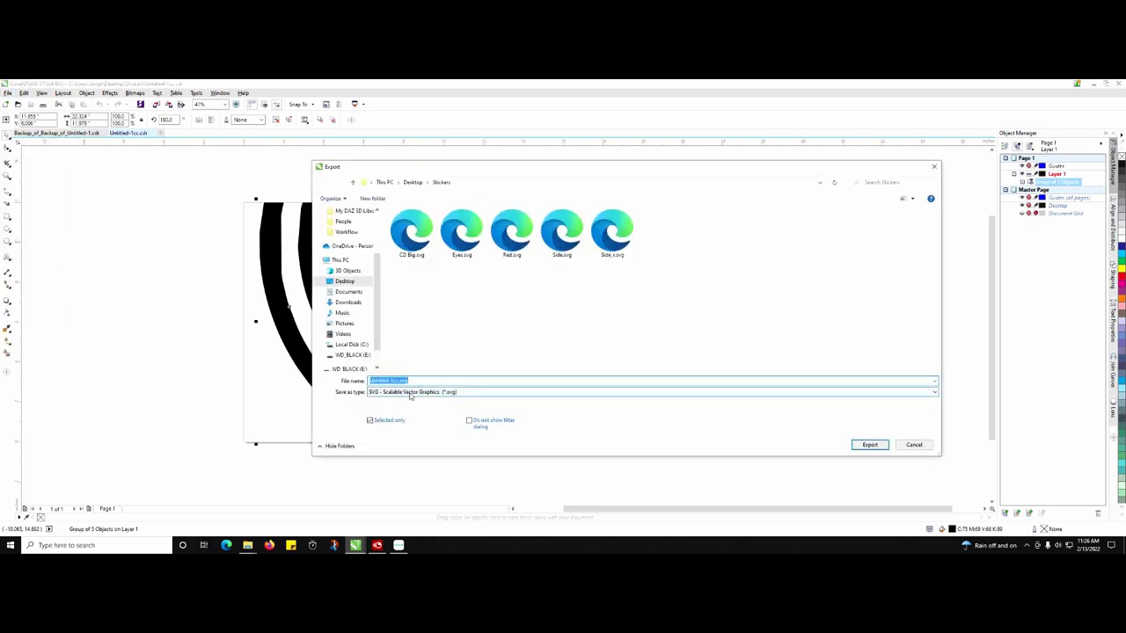
{"action": "left_click", "coordinate": [463, 392]}
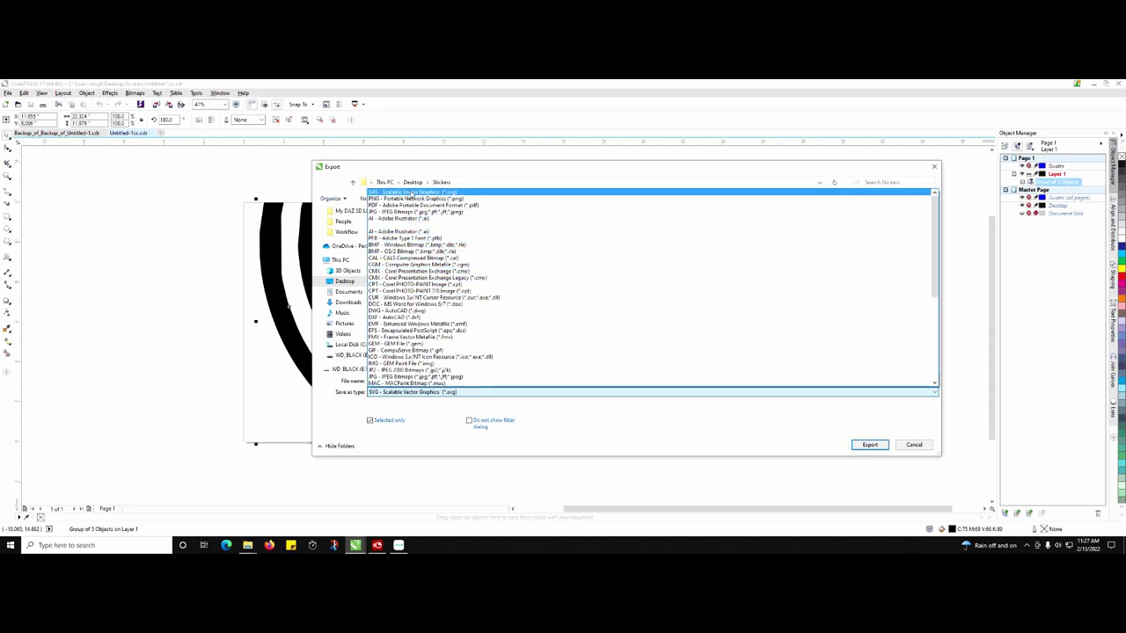
{"action": "left_click", "coordinate": [405, 193]}
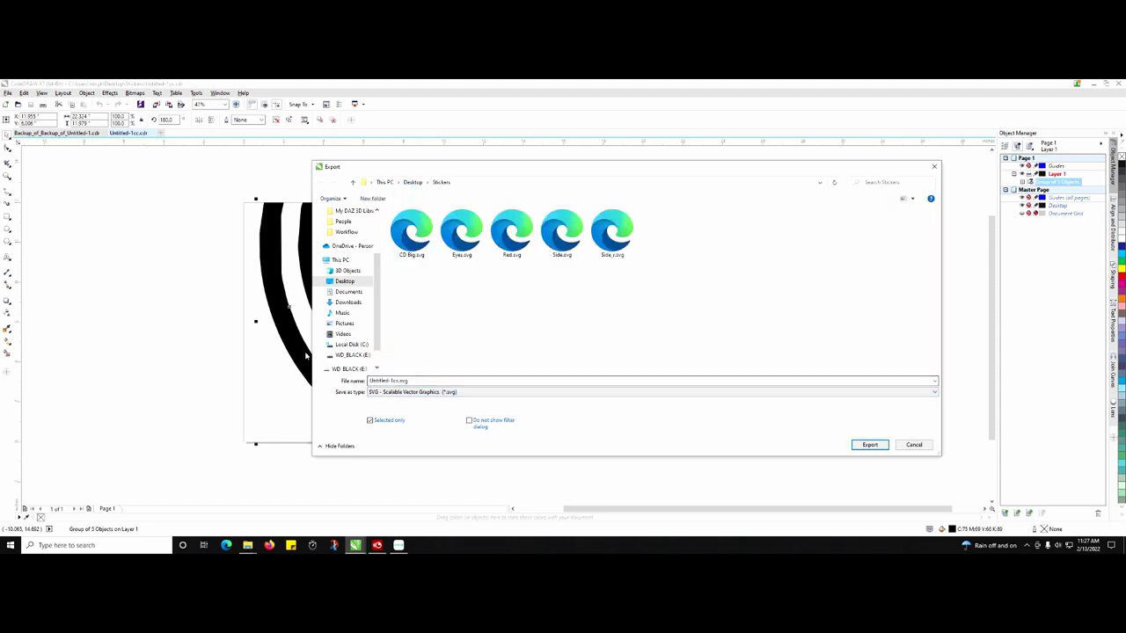
- Export the selection over the existing CD Big.svg in the Stickers folder, accepting the replacement and the SVG export settings
{"action": "left_click", "coordinate": [413, 242]}
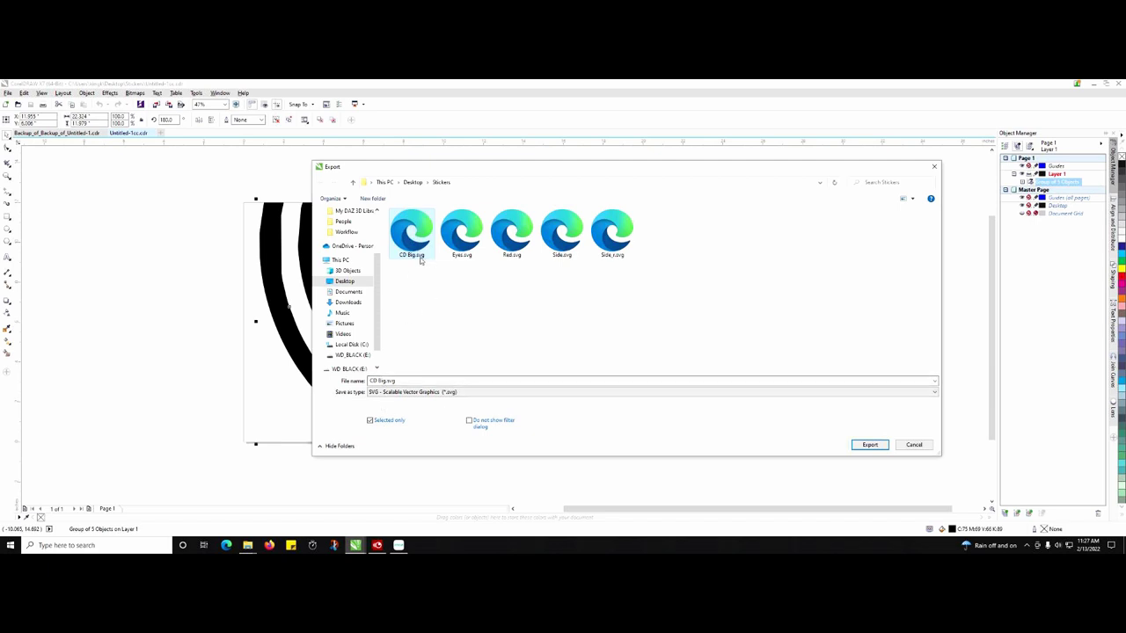
{"action": "left_click", "coordinate": [871, 445]}
{"action": "left_click", "coordinate": [581, 311]}
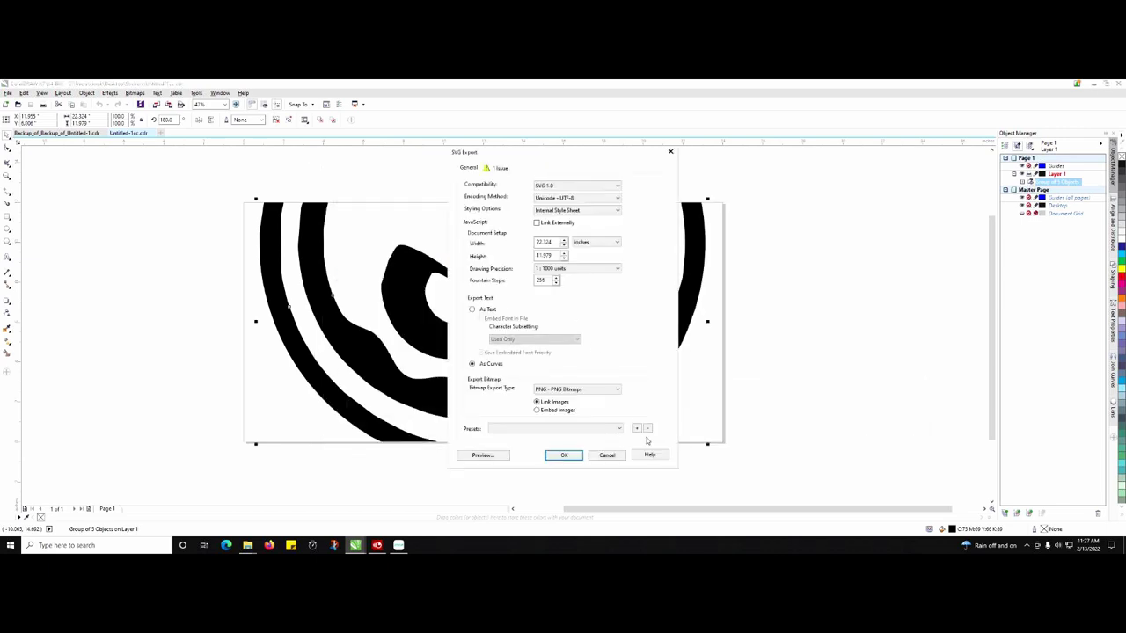
{"action": "left_click", "coordinate": [564, 455]}
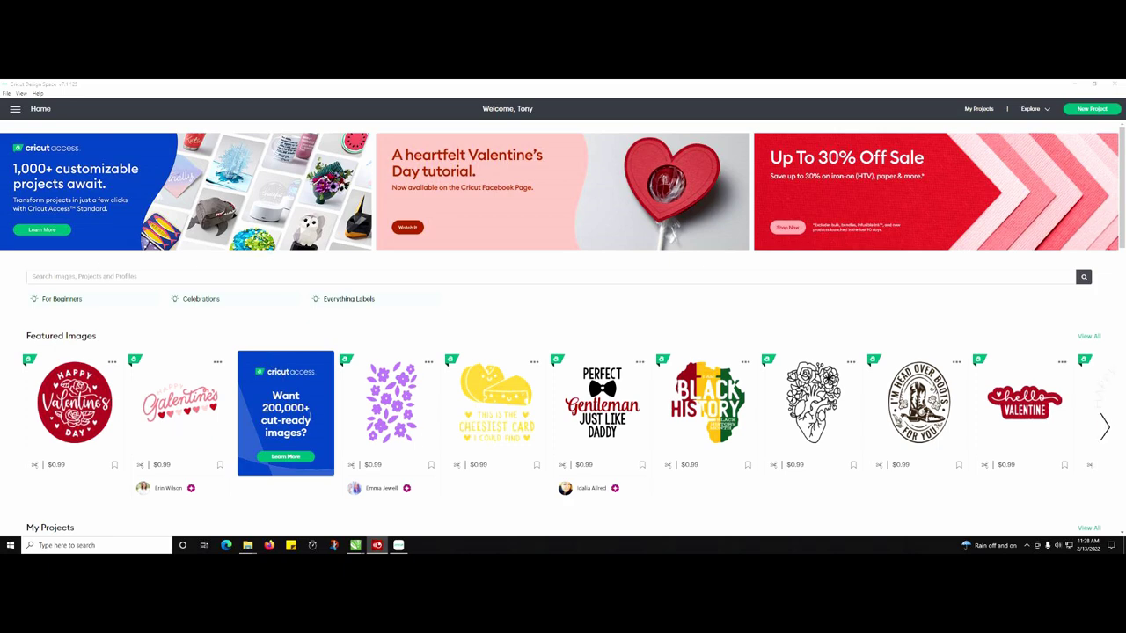
- Start a new blank project from My Projects on the Cricut Design Space home page
{"action": "scroll", "coordinate": [448, 319], "scroll_direction": "down", "scroll_amount": 1}
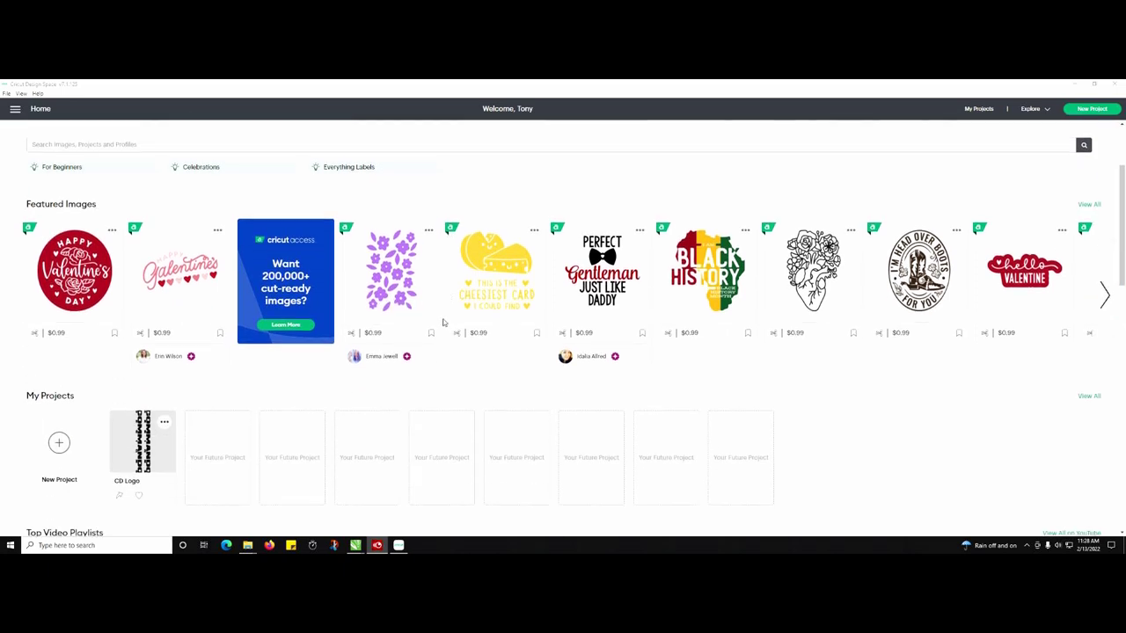
{"action": "scroll", "coordinate": [508, 392], "scroll_direction": "up", "scroll_amount": 3}
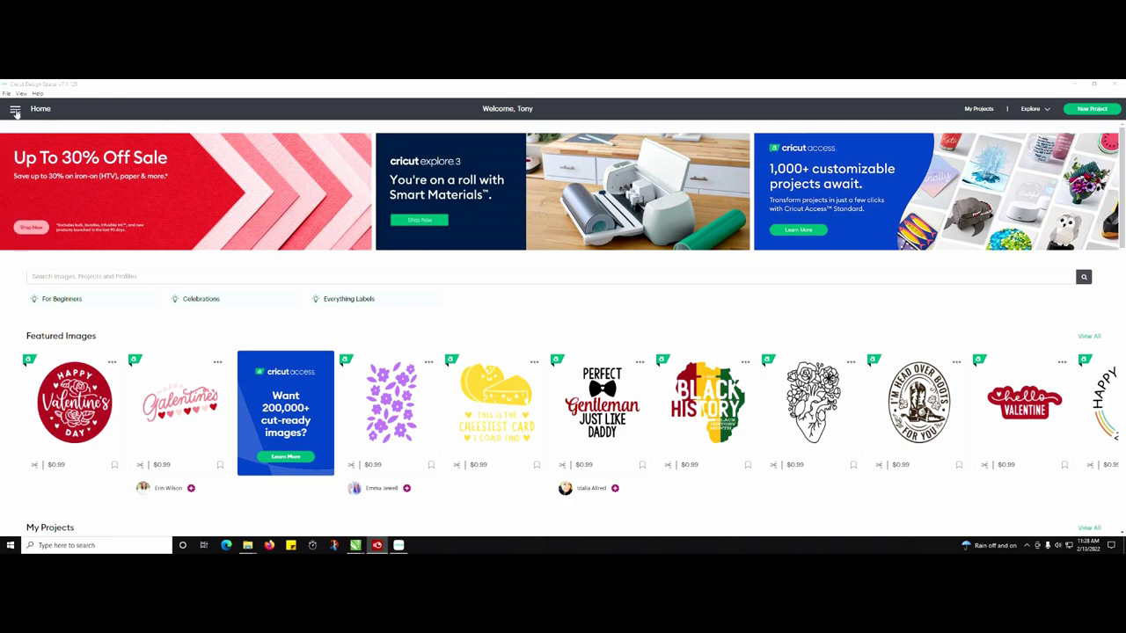
{"action": "scroll", "coordinate": [314, 322], "scroll_direction": "down", "scroll_amount": 3}
{"action": "scroll", "coordinate": [39, 190], "scroll_direction": "up", "scroll_amount": 2}
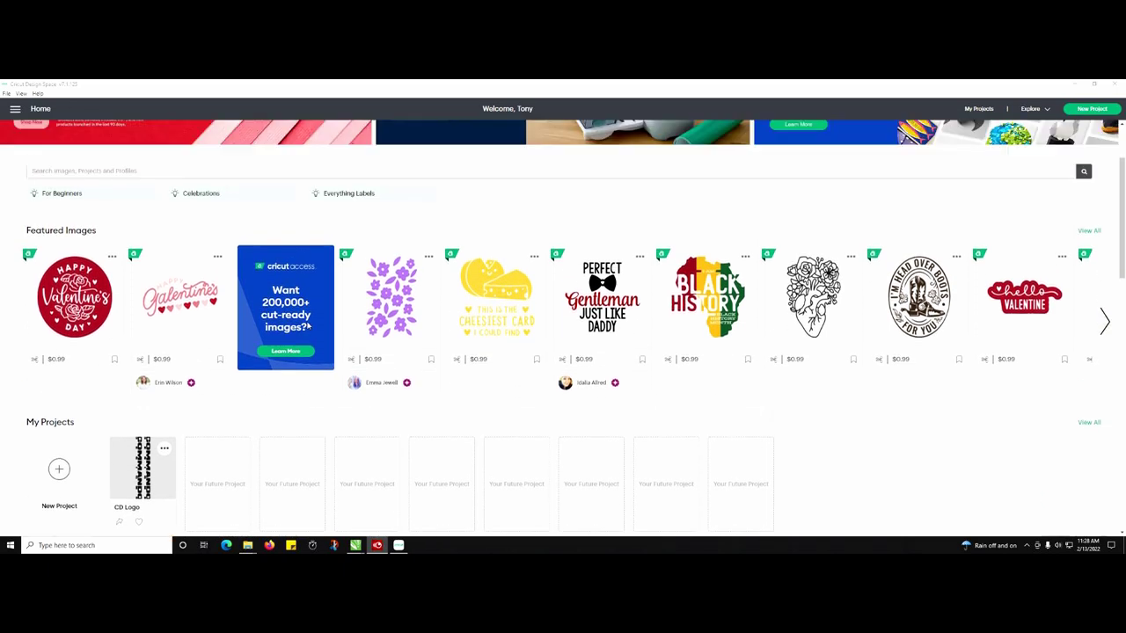
{"action": "left_click", "coordinate": [15, 109]}
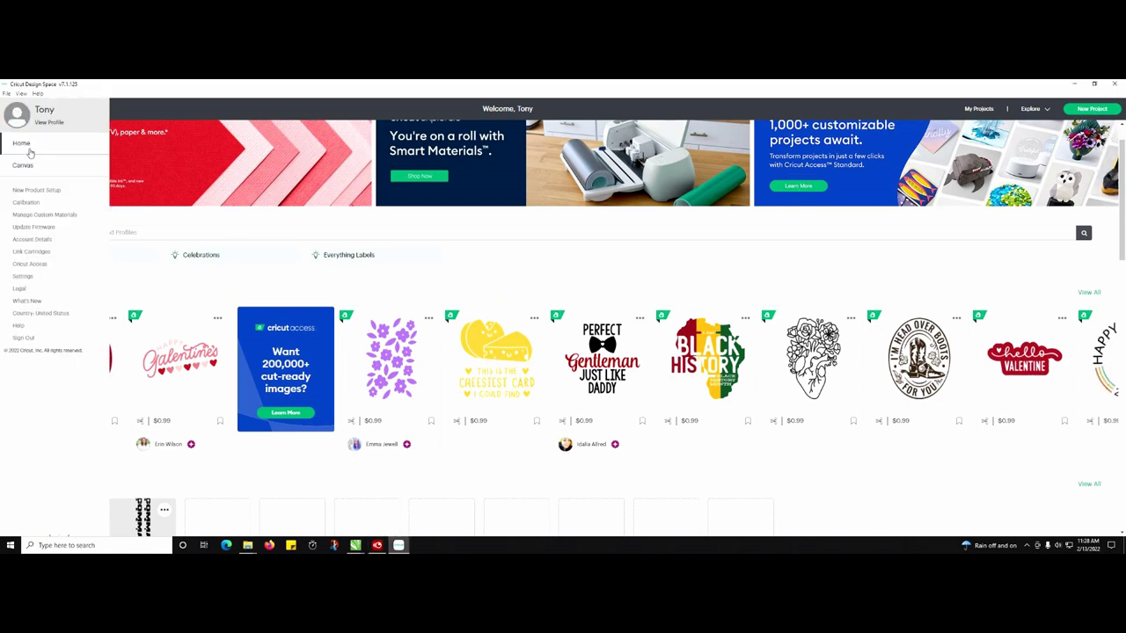
{"action": "left_click", "coordinate": [108, 120]}
{"action": "scroll", "coordinate": [63, 413], "scroll_direction": "down", "scroll_amount": 3}
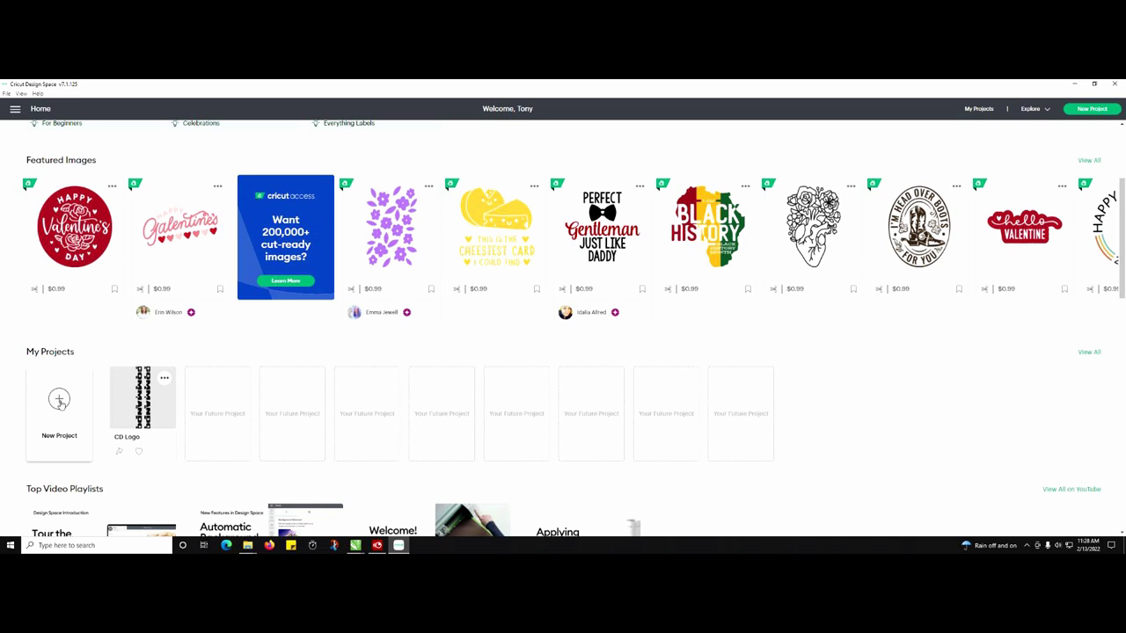
{"action": "left_click", "coordinate": [60, 401]}
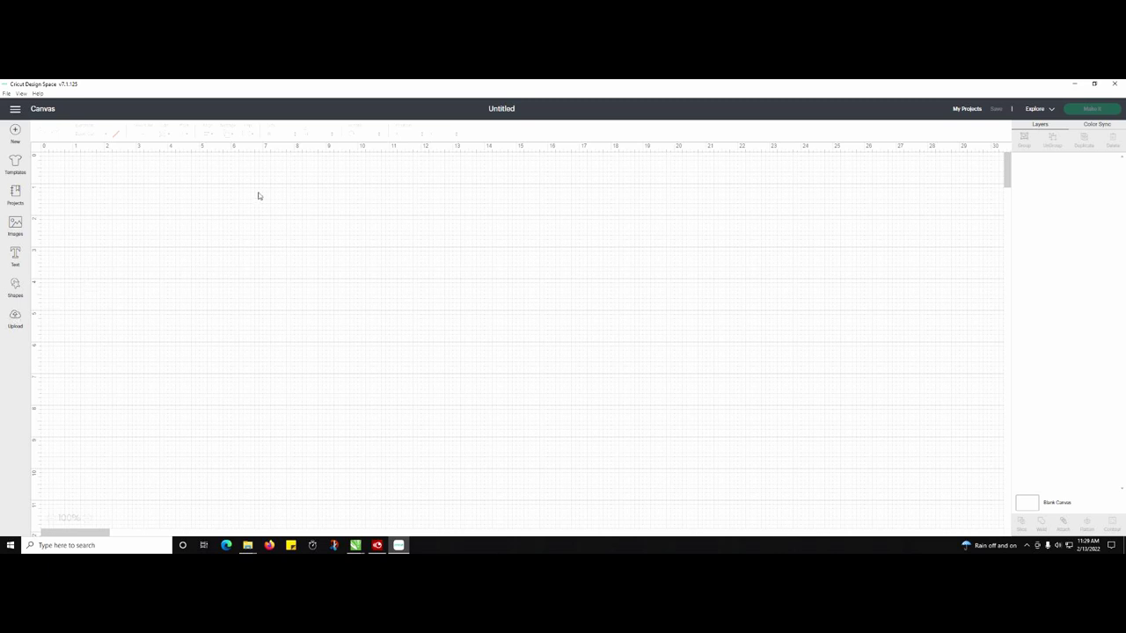
- Upload CD Big.svg from the Stickers folder as a cut image named CD Big and return to the canvas
{"action": "left_click", "coordinate": [13, 319]}
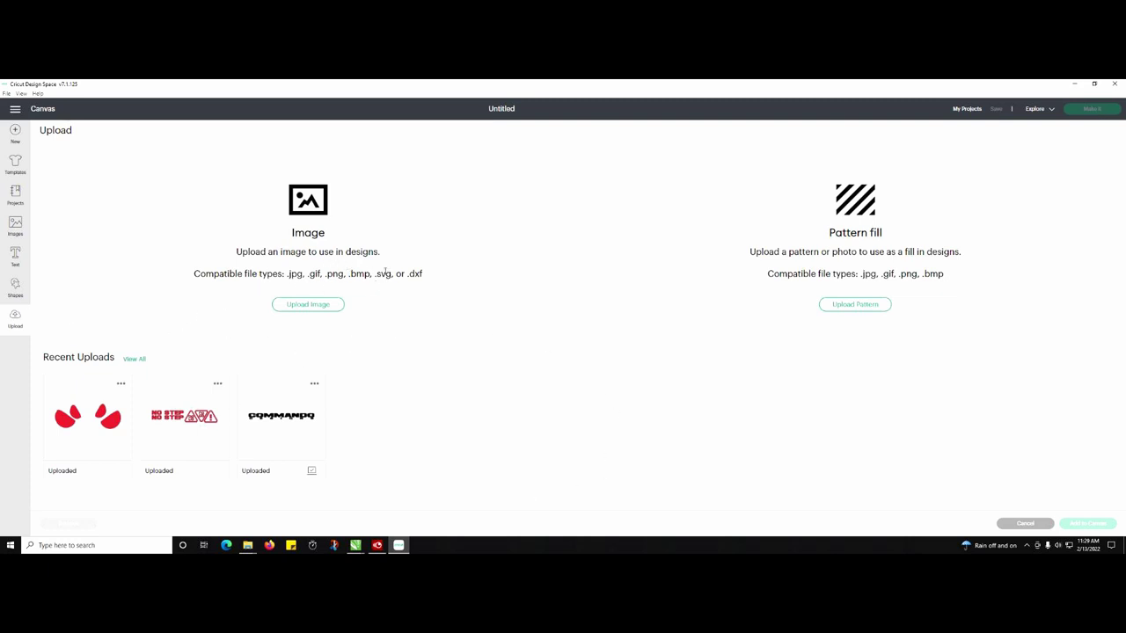
{"action": "left_click", "coordinate": [304, 307]}
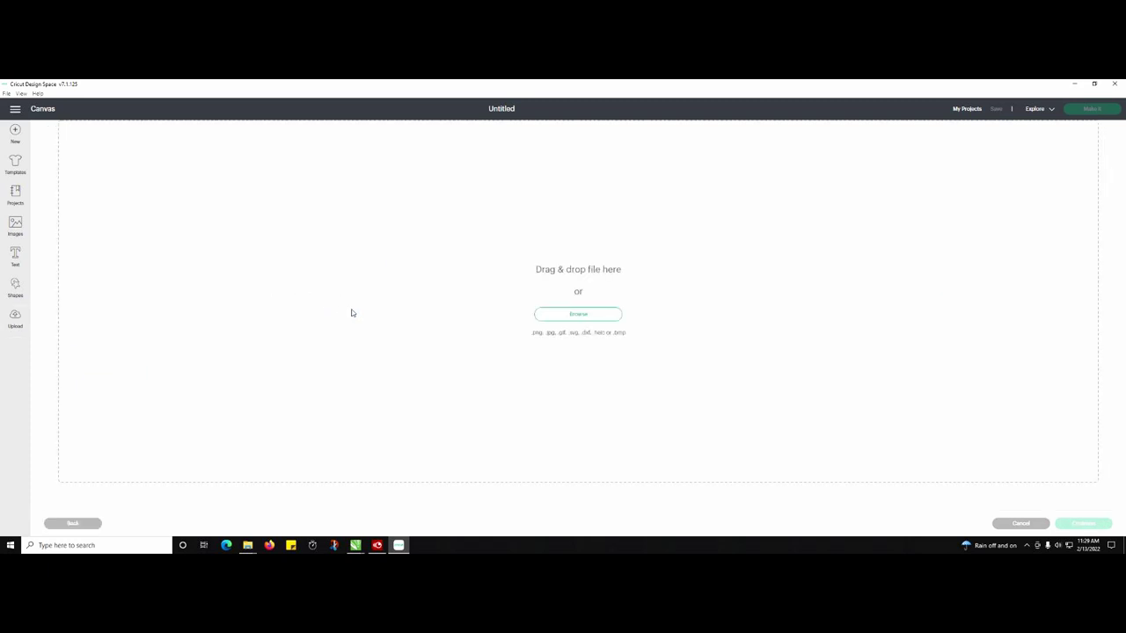
{"action": "left_click", "coordinate": [581, 315]}
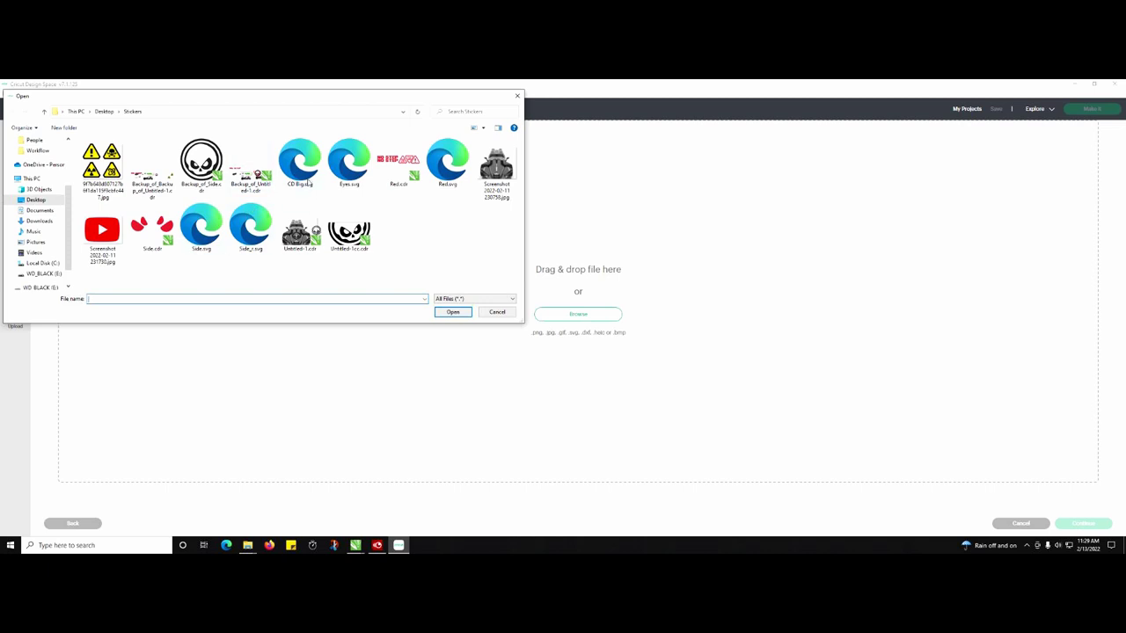
{"action": "double_click", "coordinate": [305, 173]}
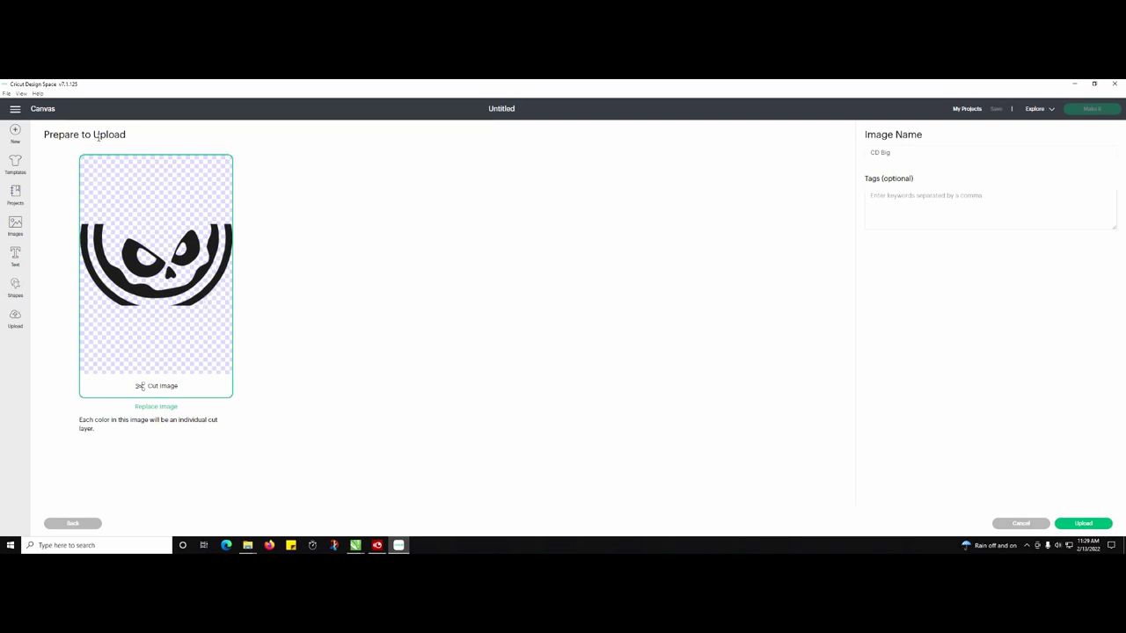
{"action": "left_click", "coordinate": [1080, 524]}
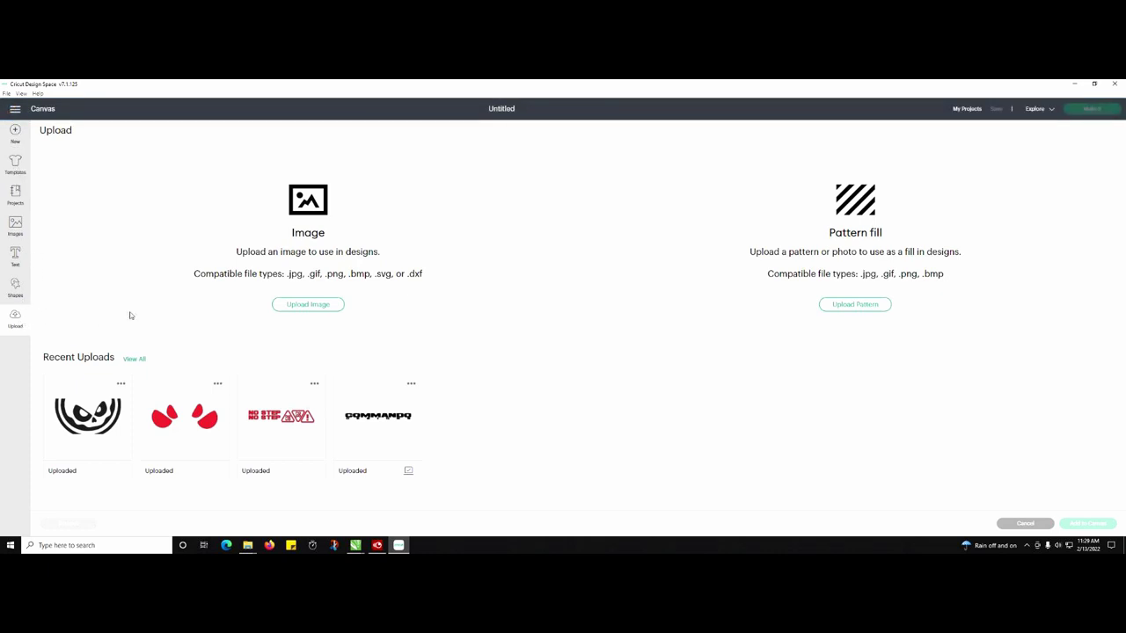
{"action": "left_click", "coordinate": [39, 112]}
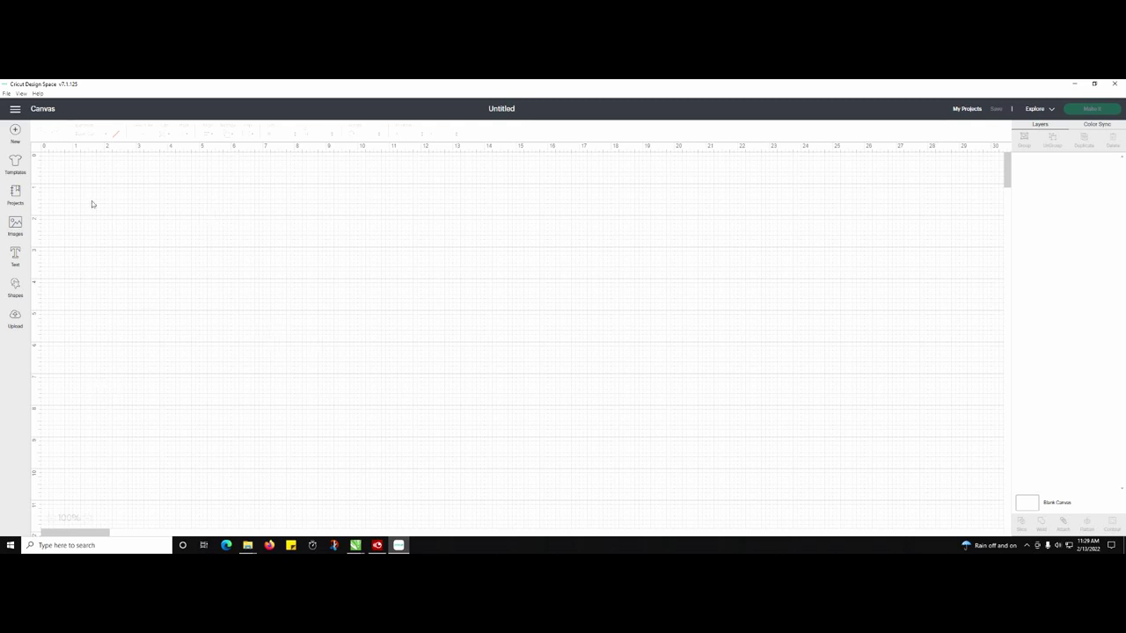
- Open the image library and filter it by ownership to show only uploaded images
{"action": "left_click", "coordinate": [14, 227]}
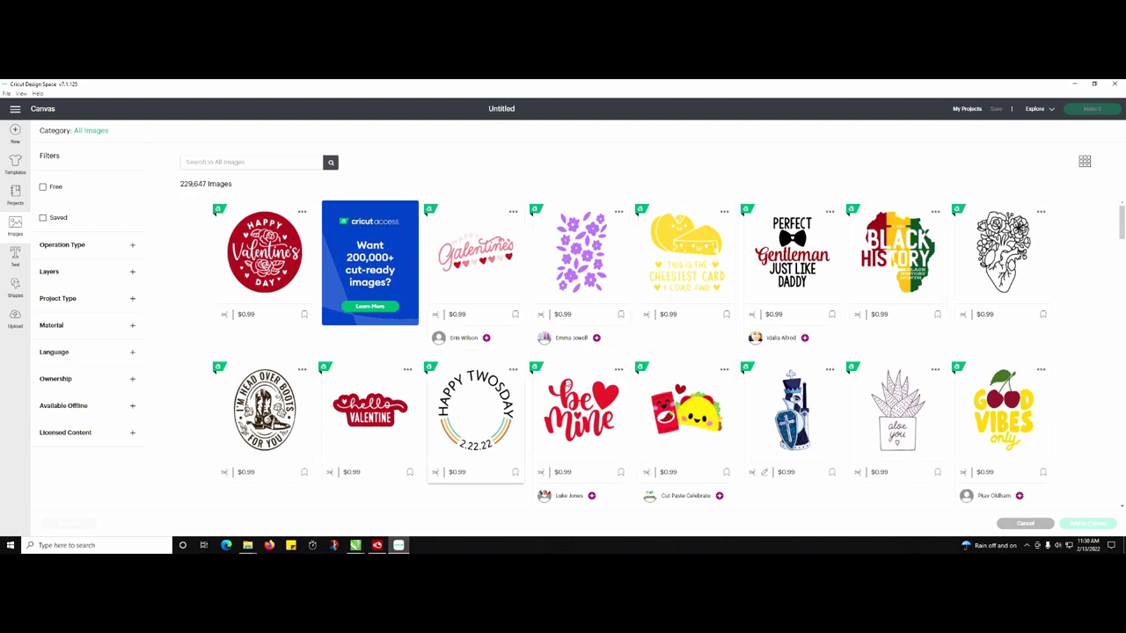
{"action": "scroll", "coordinate": [528, 404], "scroll_direction": "down", "scroll_amount": 5}
{"action": "scroll", "coordinate": [456, 385], "scroll_direction": "up", "scroll_amount": 5}
{"action": "left_click", "coordinate": [133, 381]}
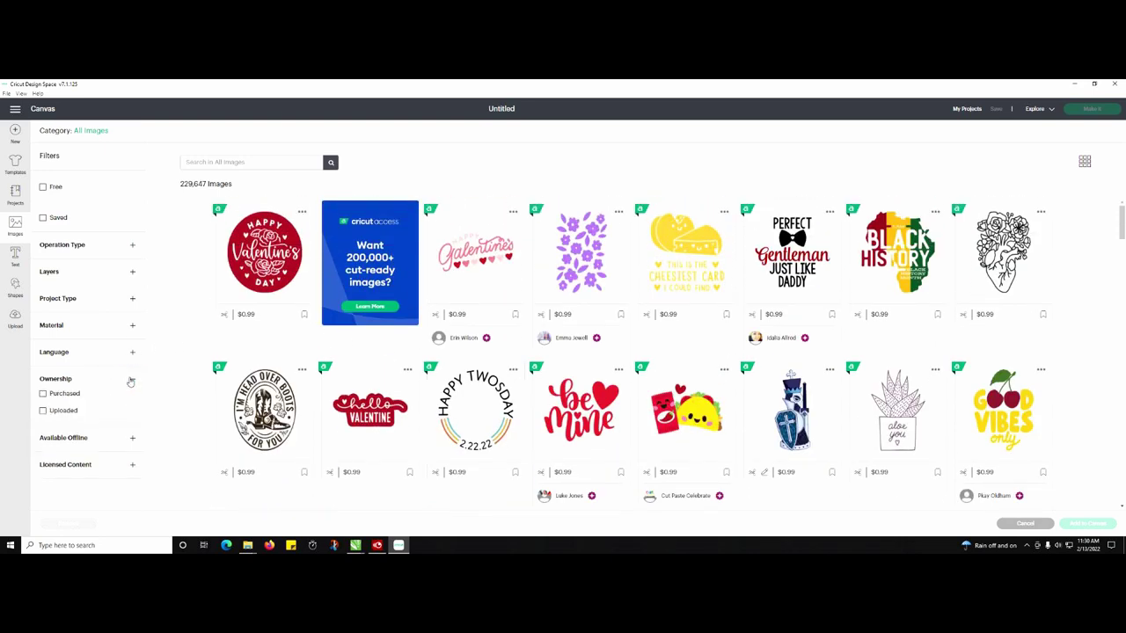
{"action": "left_click", "coordinate": [43, 411]}
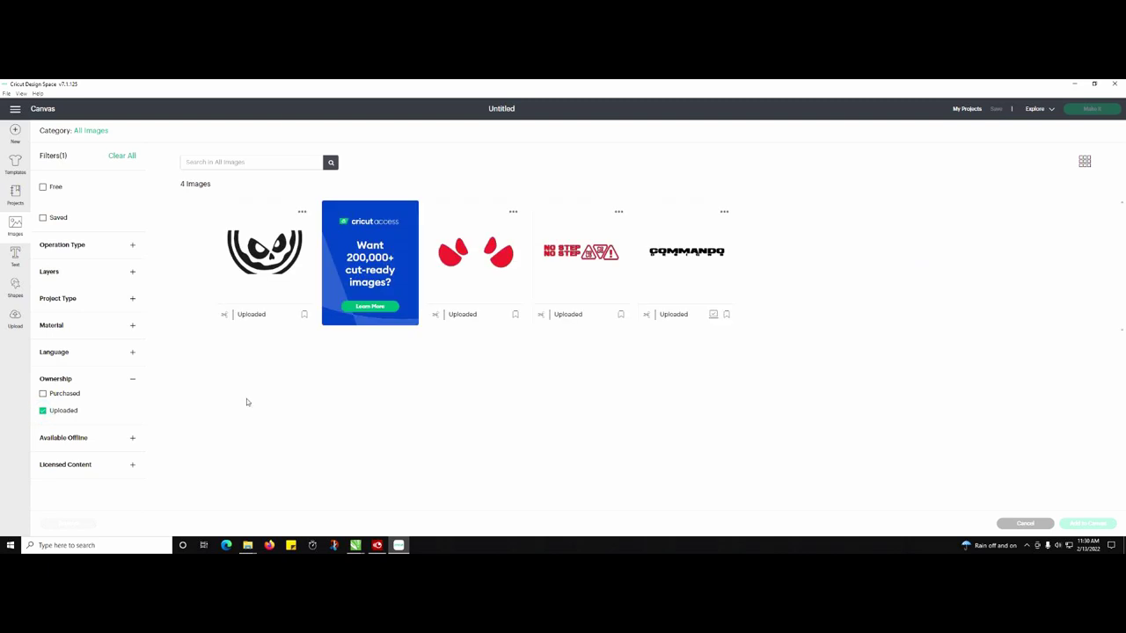
- Add the uploaded black skull image to the canvas
{"action": "left_click", "coordinate": [272, 266]}
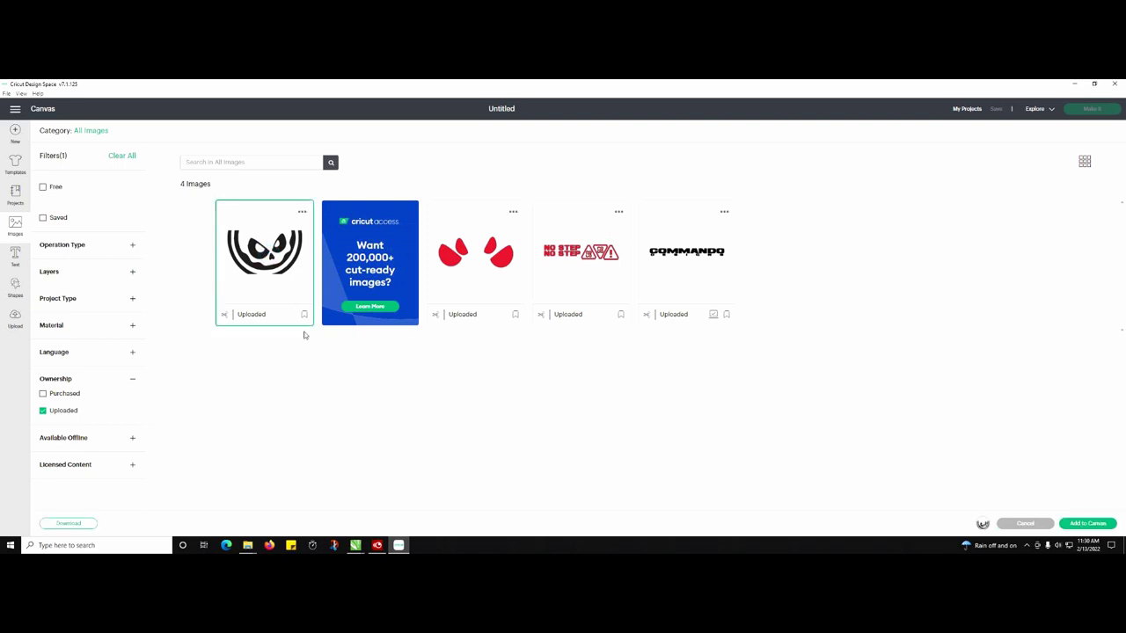
{"action": "left_click", "coordinate": [269, 259]}
{"action": "left_click", "coordinate": [267, 255]}
{"action": "left_click", "coordinate": [1088, 523]}
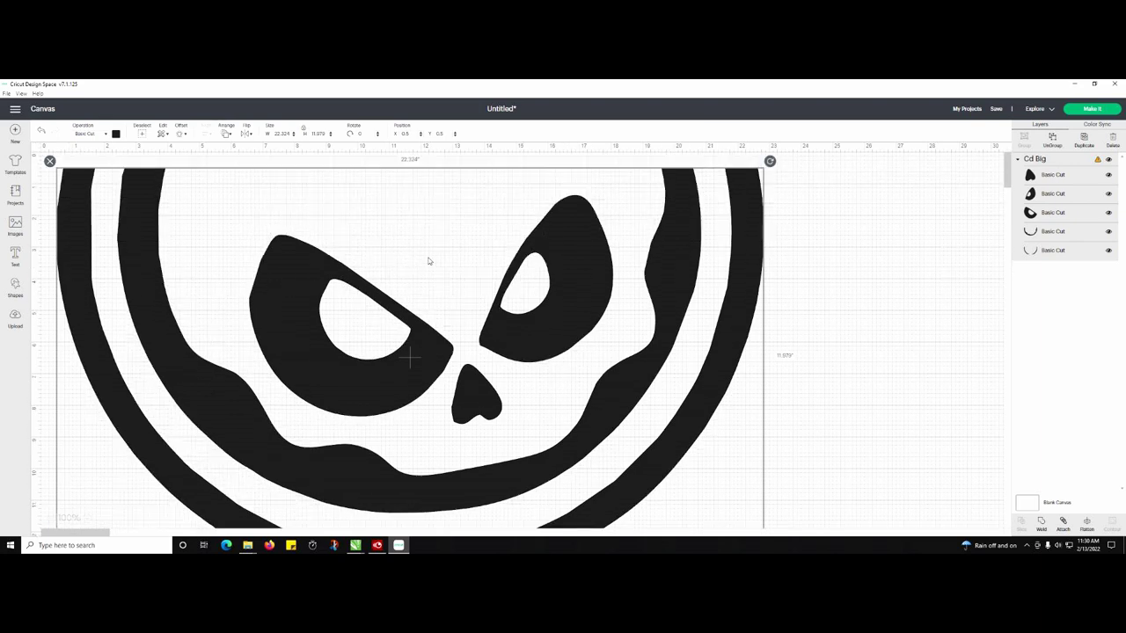
- Move the unrotated skull group up against the canvas's top and left edges
{"action": "scroll", "coordinate": [438, 243], "scroll_direction": "down", "scroll_amount": 3}
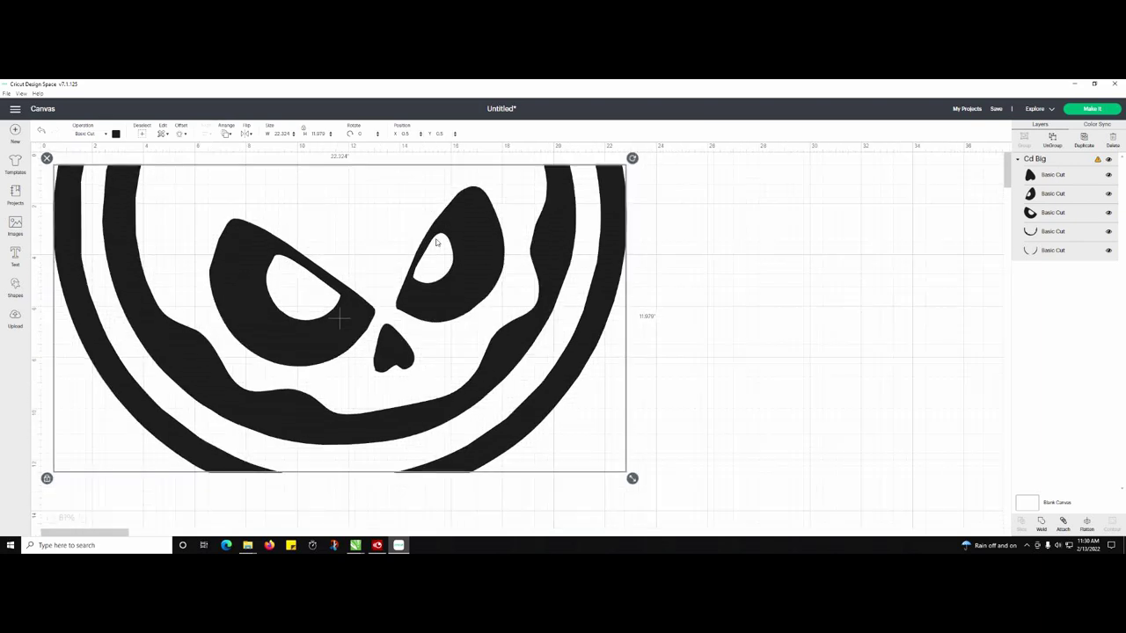
{"action": "scroll", "coordinate": [435, 239], "scroll_direction": "up", "scroll_amount": 4}
{"action": "scroll", "coordinate": [436, 240], "scroll_direction": "down", "scroll_amount": 5}
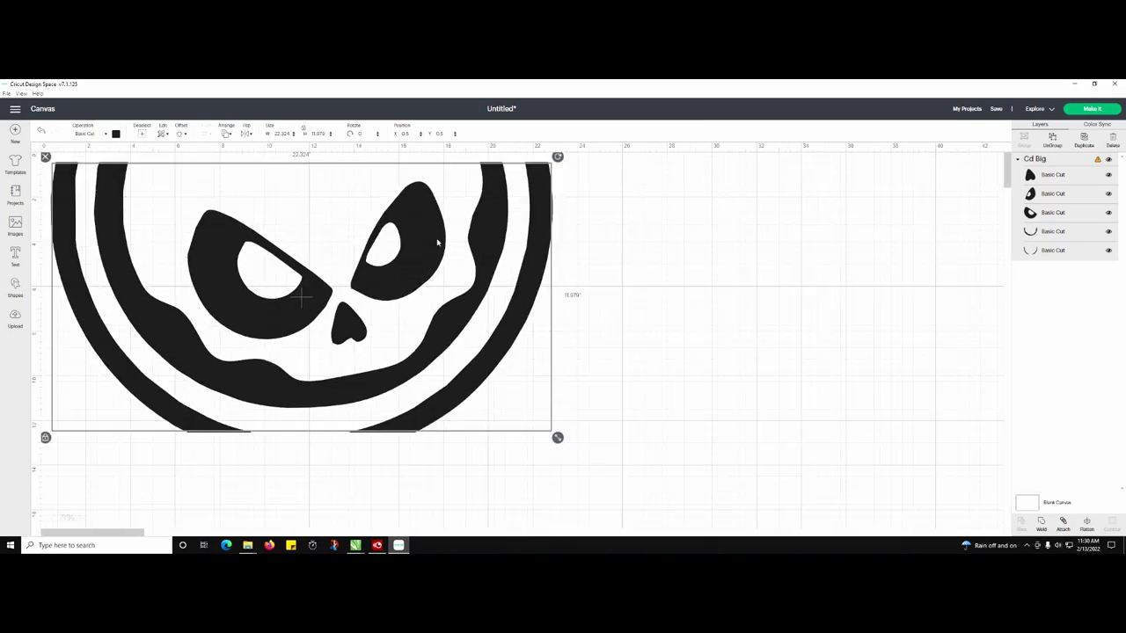
{"action": "left_click", "coordinate": [142, 534]}
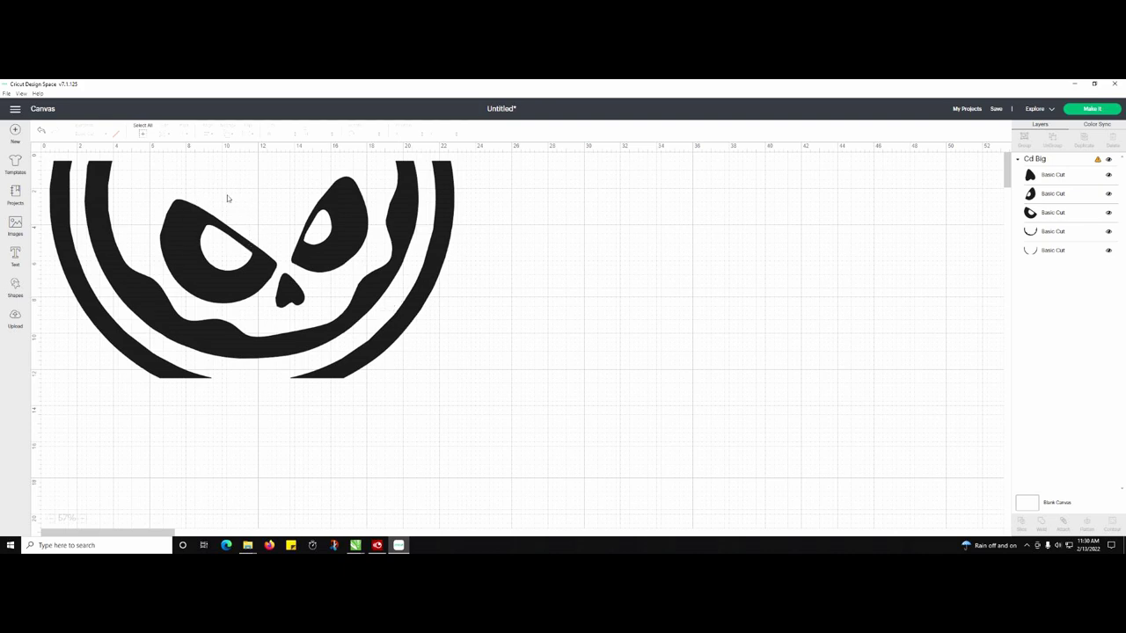
{"action": "scroll", "coordinate": [230, 205], "scroll_direction": "down", "scroll_amount": 3}
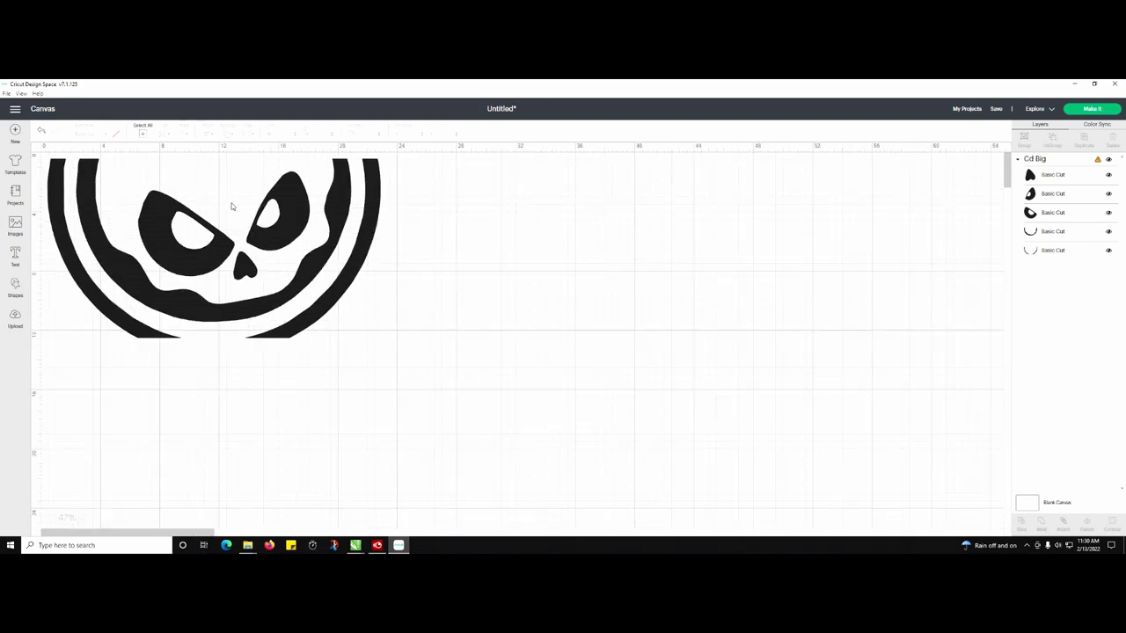
{"action": "scroll", "coordinate": [232, 205], "scroll_direction": "up", "scroll_amount": 1}
{"action": "mouse_move", "coordinate": [417, 336]}
{"action": "left_mouse_down"}
{"action": "mouse_move", "coordinate": [513, 381]}
{"action": "mouse_move", "coordinate": [434, 330]}
{"action": "left_mouse_up"}
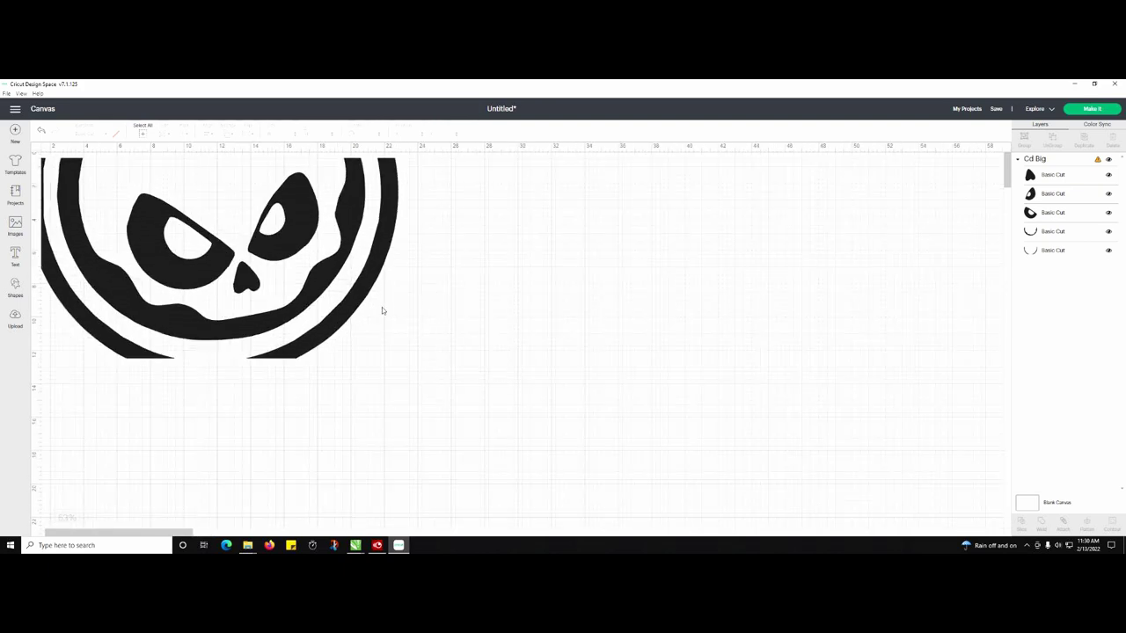
{"action": "left_click", "coordinate": [74, 185]}
{"action": "left_click_drag", "start_coordinate": [70, 181], "coordinate": [62, 176]}
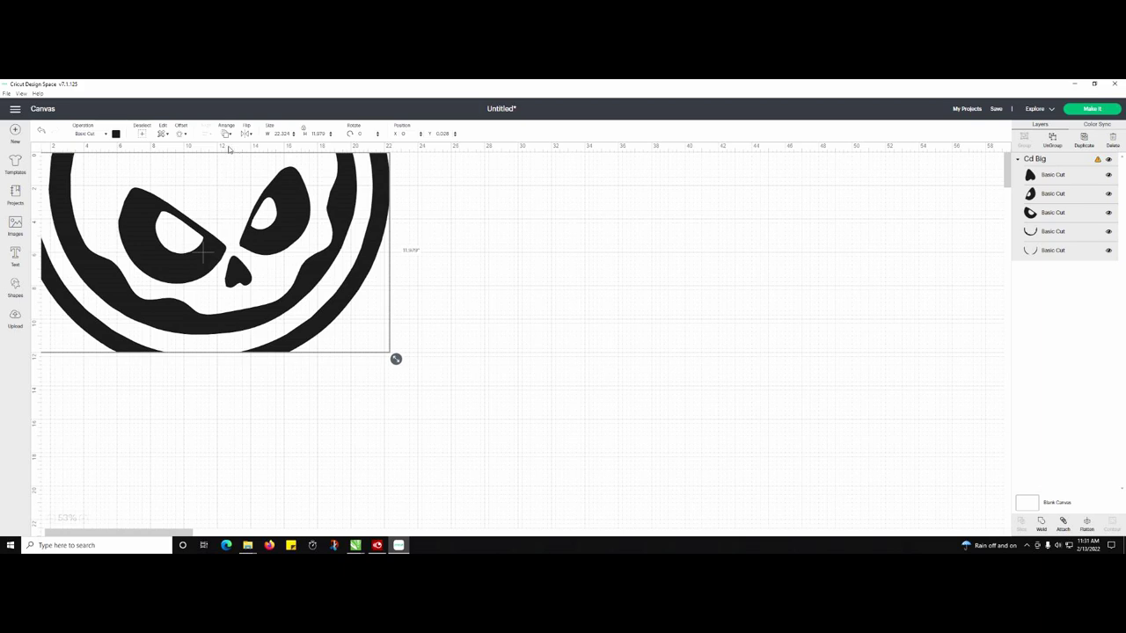
{"action": "scroll", "coordinate": [214, 259], "scroll_direction": "left", "scroll_amount": 2}
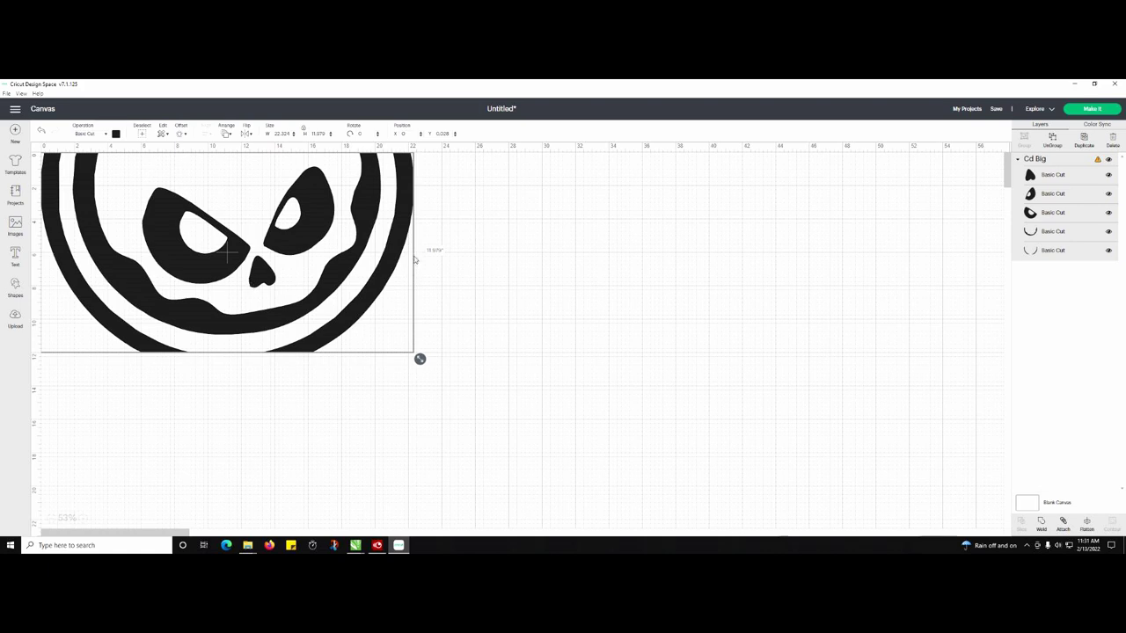
- Rotate the skull group 90 degrees and move it into the canvas's top-left corner, at about X 0.006 and Y 0
{"action": "left_click", "coordinate": [362, 134]}
{"action": "key", "text": "ctrl+z"}
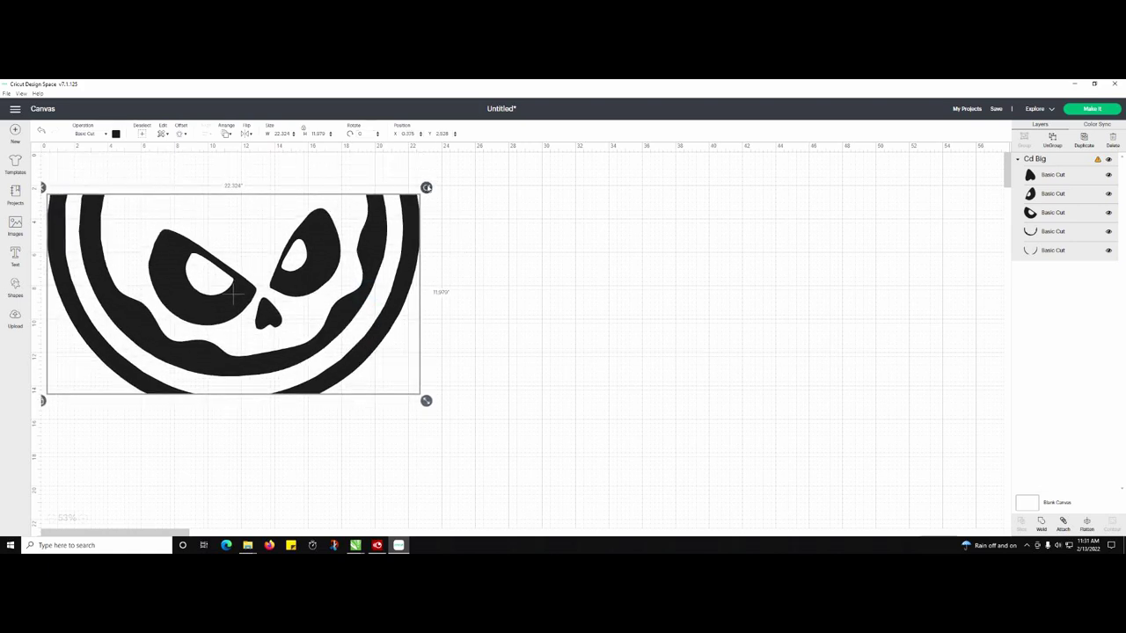
{"action": "left_click", "coordinate": [361, 134]}
{"action": "type", "text": "90"}
{"action": "key", "text": "Return"}
{"action": "left_click_drag", "start_coordinate": [263, 264], "coordinate": [136, 256]}
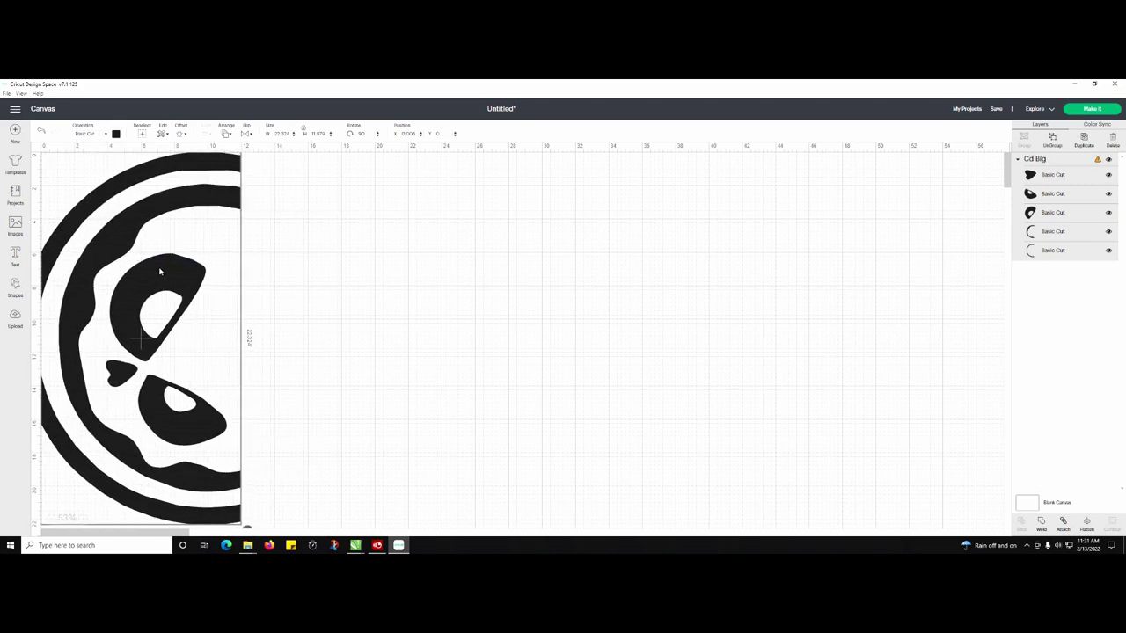
- Examine how the rotated skull's cut-off edge and upper corner line up with the canvas rulers
{"action": "scroll", "coordinate": [161, 270], "scroll_direction": "up", "scroll_amount": 1}
{"action": "scroll", "coordinate": [161, 270], "scroll_direction": "up", "scroll_amount": 2}
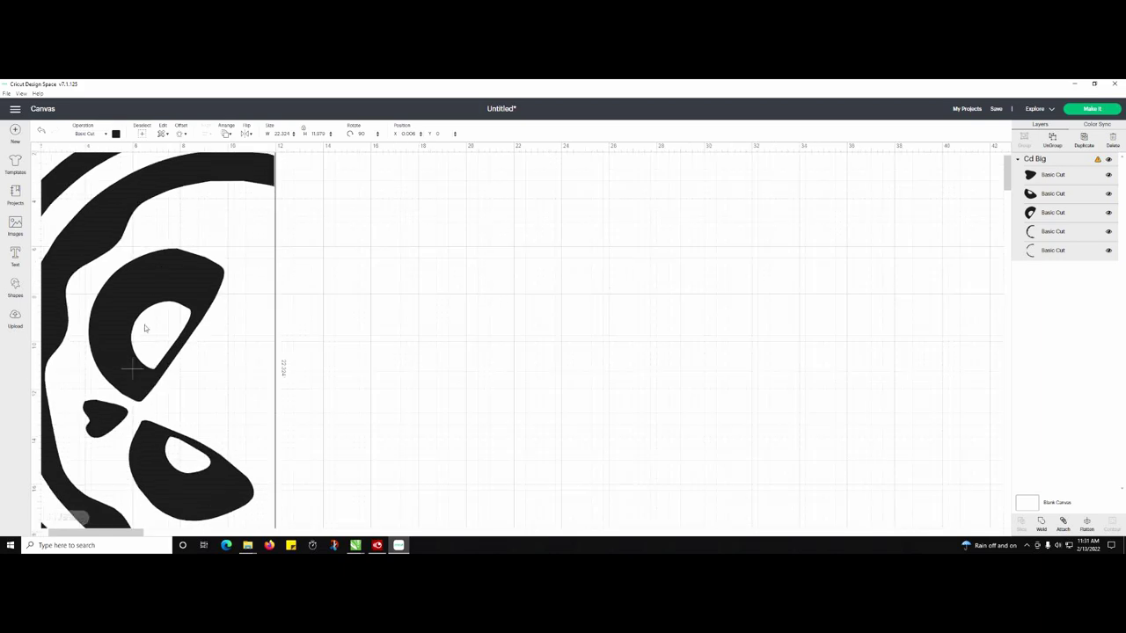
{"action": "left_click_drag", "start_coordinate": [111, 533], "coordinate": [104, 533]}
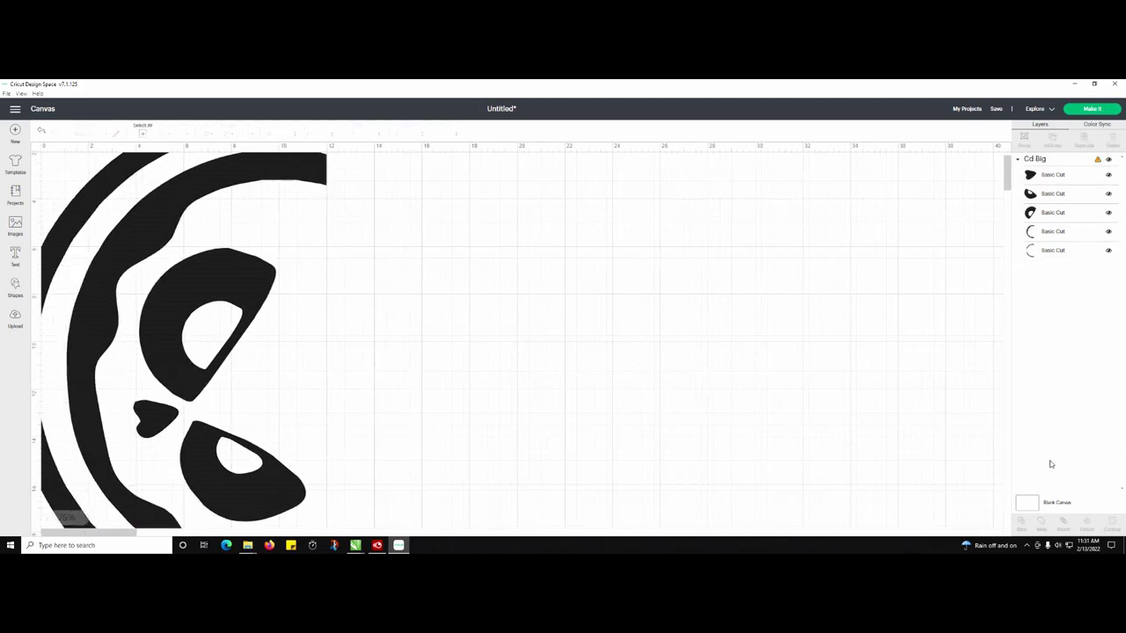
{"action": "left_click_drag", "start_coordinate": [1007, 180], "coordinate": [1009, 160]}
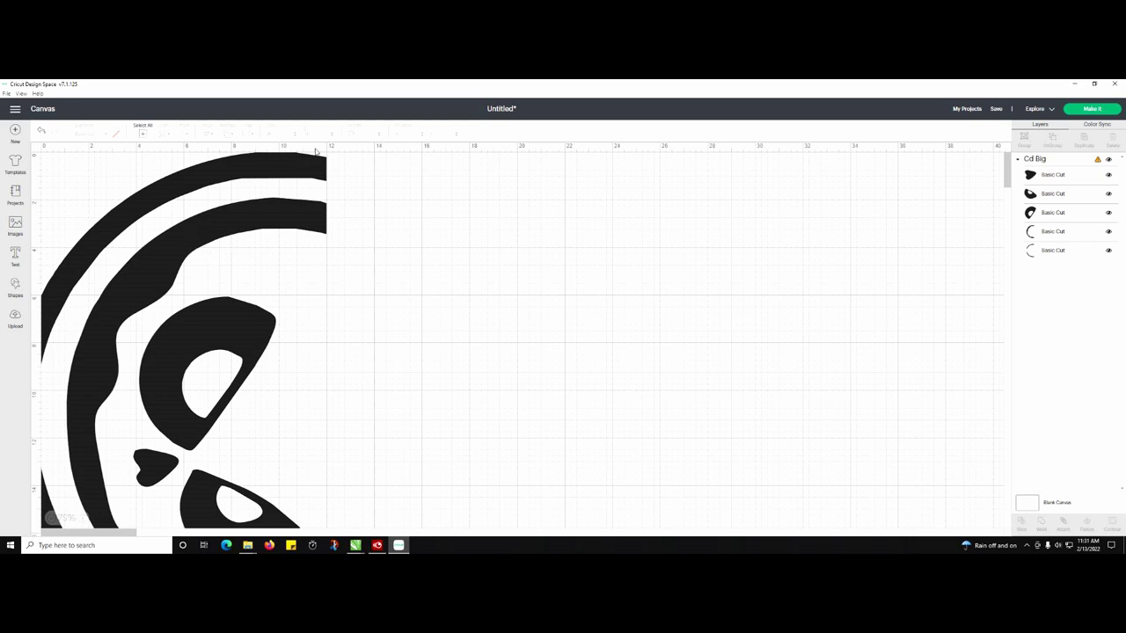
{"action": "scroll", "coordinate": [264, 209], "scroll_direction": "up", "scroll_amount": 2}
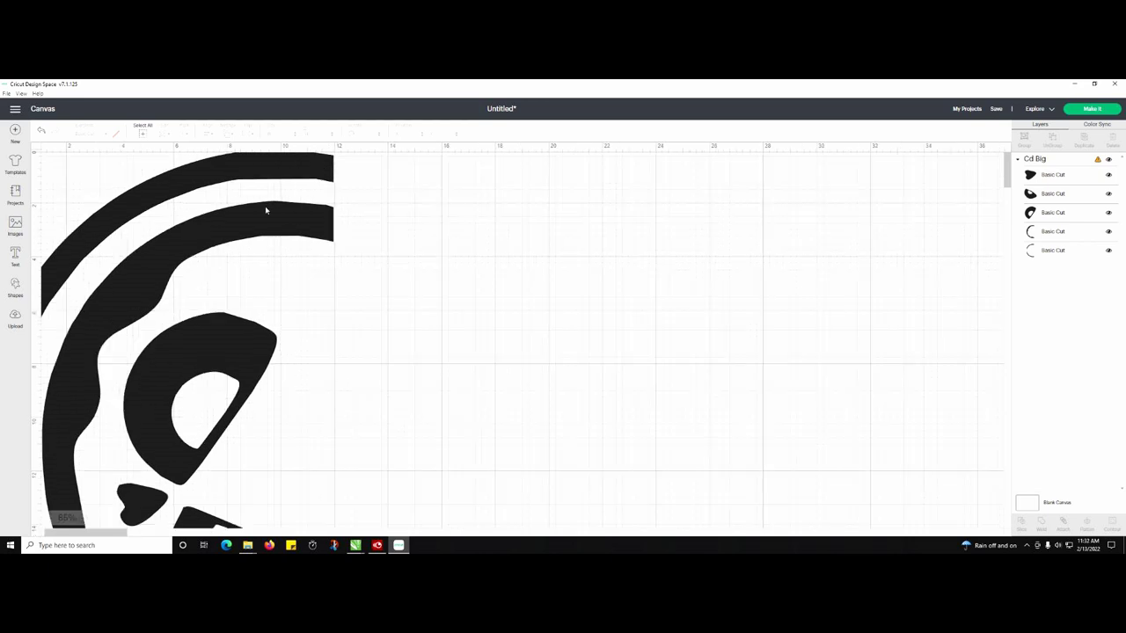
- Adjust the rotated skull group's placement against the canvas's top and left edges, ending at X 0.006 and Y 0
{"action": "left_click", "coordinate": [241, 226]}
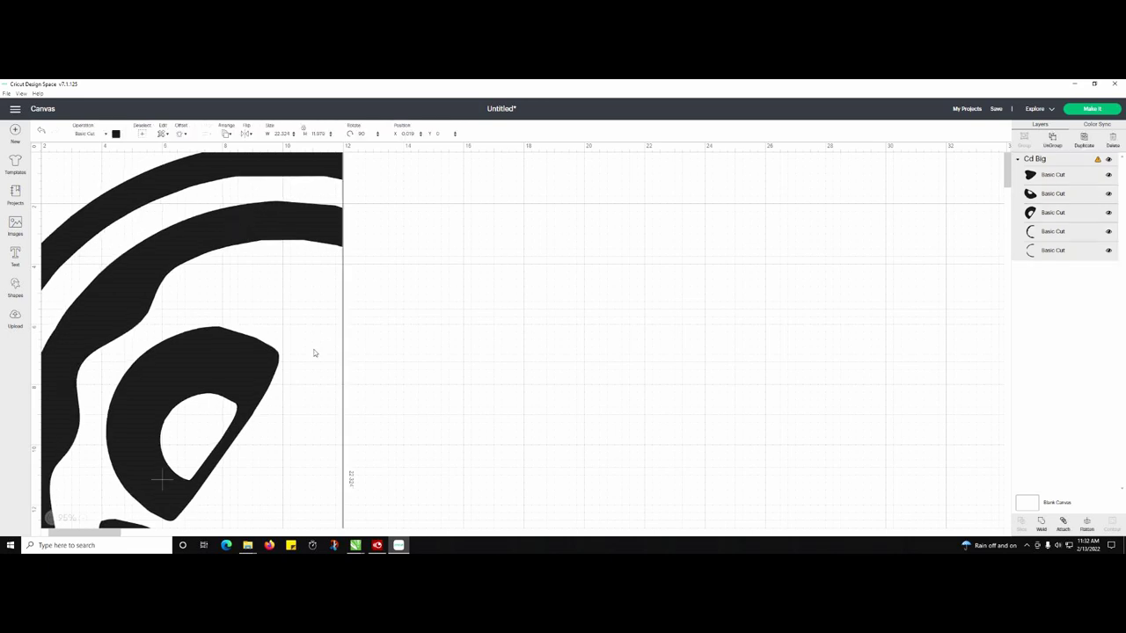
{"action": "scroll", "coordinate": [317, 343], "scroll_direction": "down", "scroll_amount": 4}
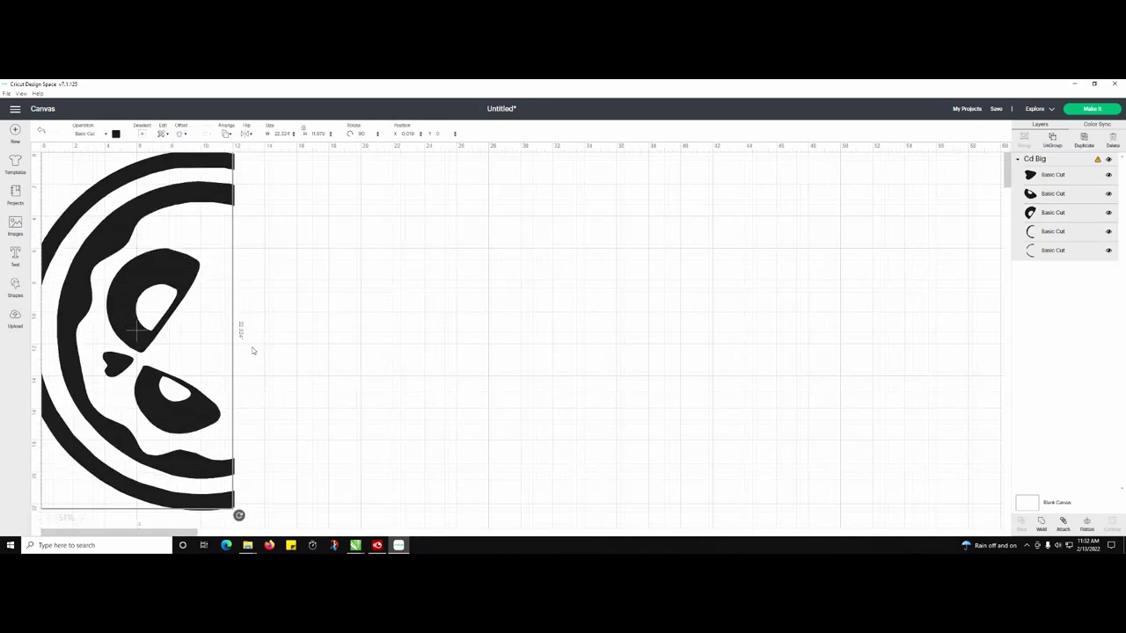
{"action": "left_click", "coordinate": [201, 403]}
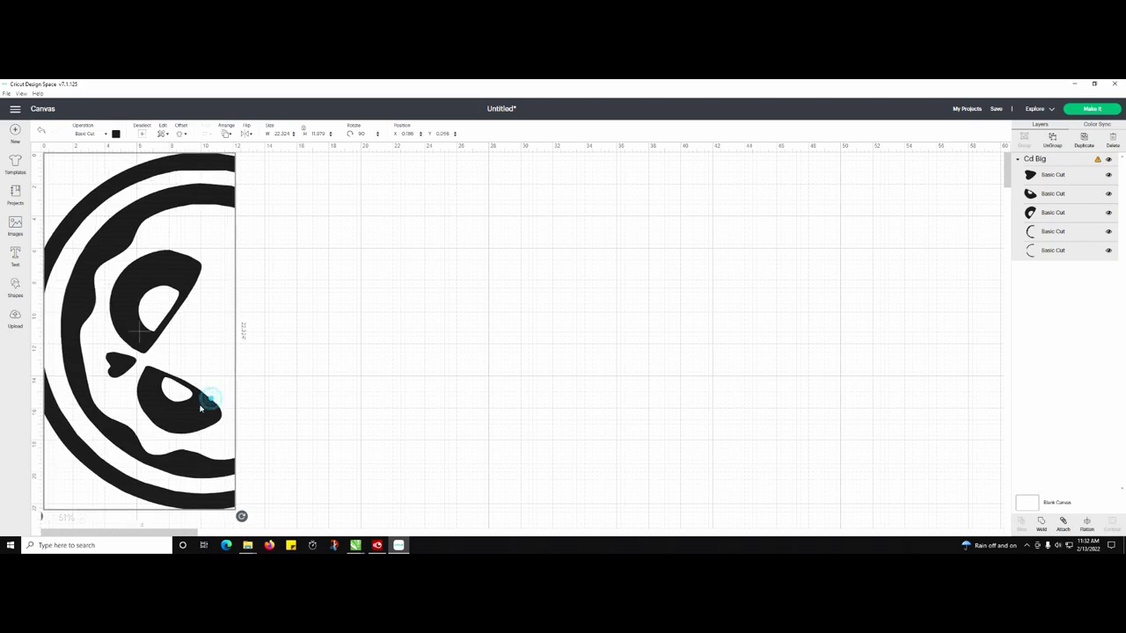
{"action": "left_click", "coordinate": [225, 183]}
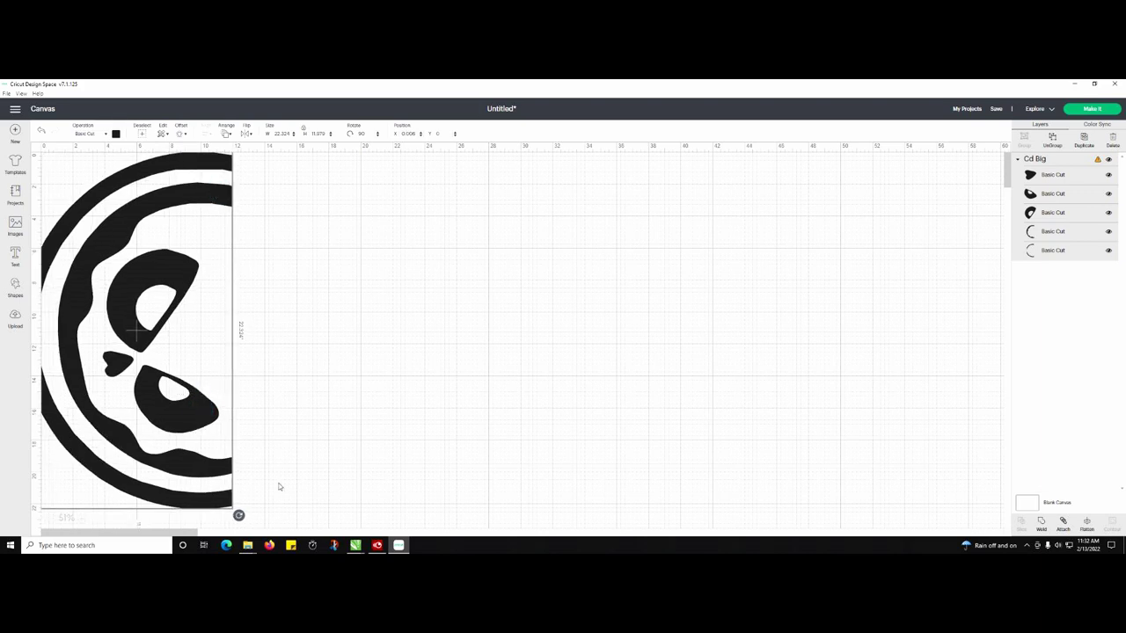
{"action": "scroll", "coordinate": [272, 483], "scroll_direction": "up", "scroll_amount": 1}
{"action": "left_click_drag", "start_coordinate": [156, 536], "coordinate": [151, 534]}
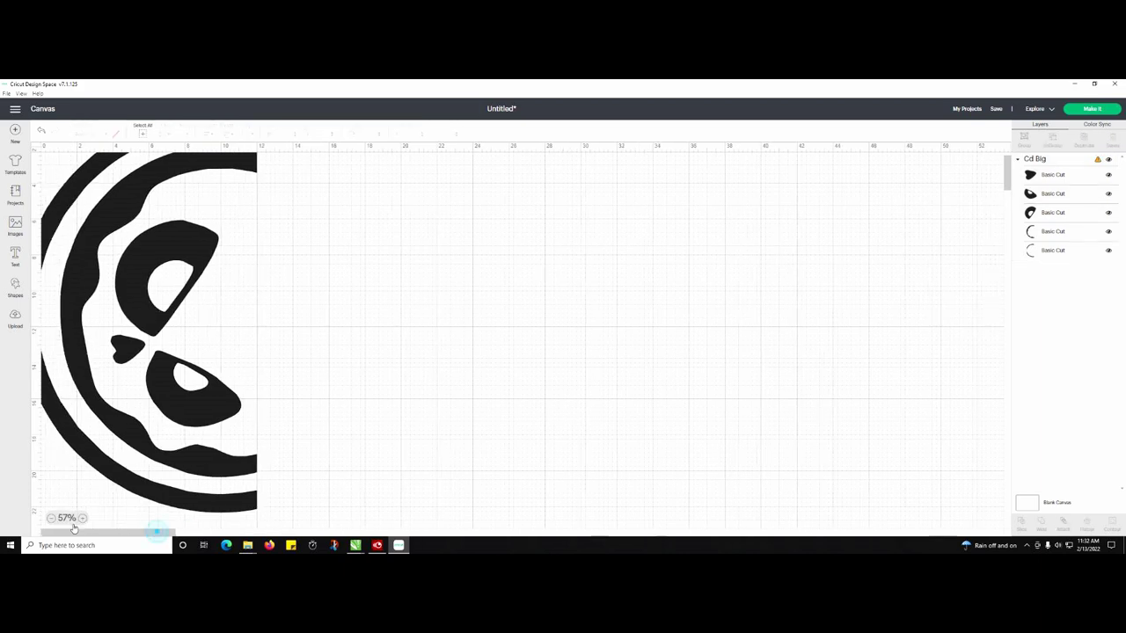
- Scale the rotated skull group down proportionally to about 21.413 by 11.49 in and move it back against the canvas's left edge
{"action": "left_click", "coordinate": [128, 404]}
{"action": "left_click_drag", "start_coordinate": [128, 404], "coordinate": [99, 421]}
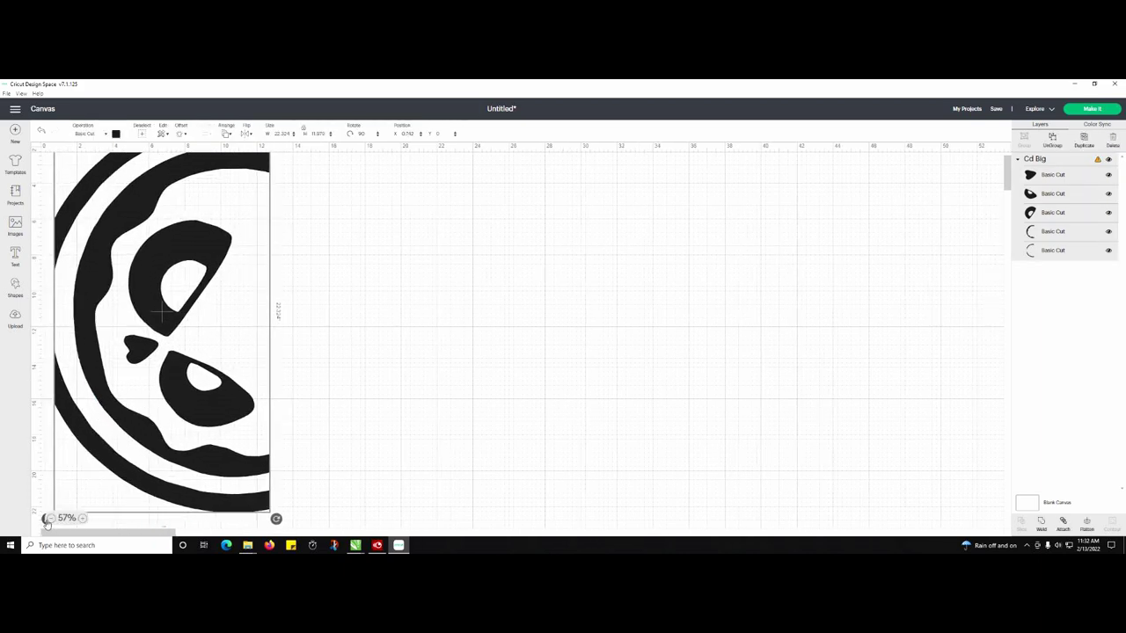
{"action": "left_click_drag", "start_coordinate": [45, 519], "coordinate": [55, 502]}
{"action": "left_click_drag", "start_coordinate": [197, 231], "coordinate": [176, 232]}
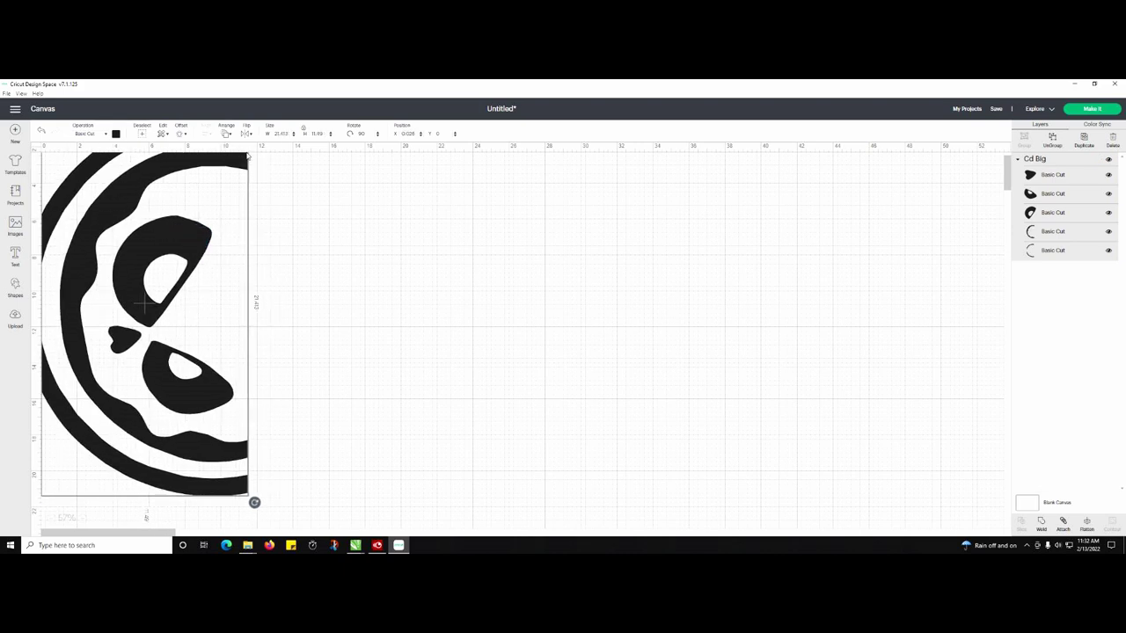
- Shrink the skull group further to about 21.046 by 11.294 in and place it at X 0.002 and Y 0
{"action": "key", "text": "shift+Right"}
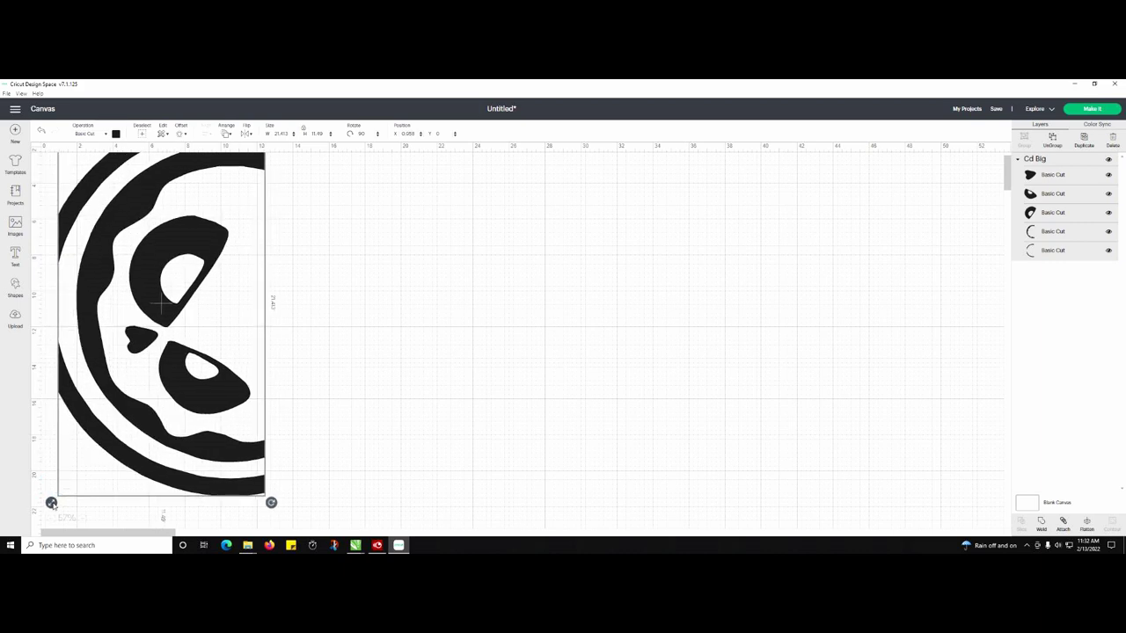
{"action": "left_click_drag", "start_coordinate": [53, 500], "coordinate": [57, 497]}
{"action": "left_click_drag", "start_coordinate": [189, 244], "coordinate": [168, 244]}
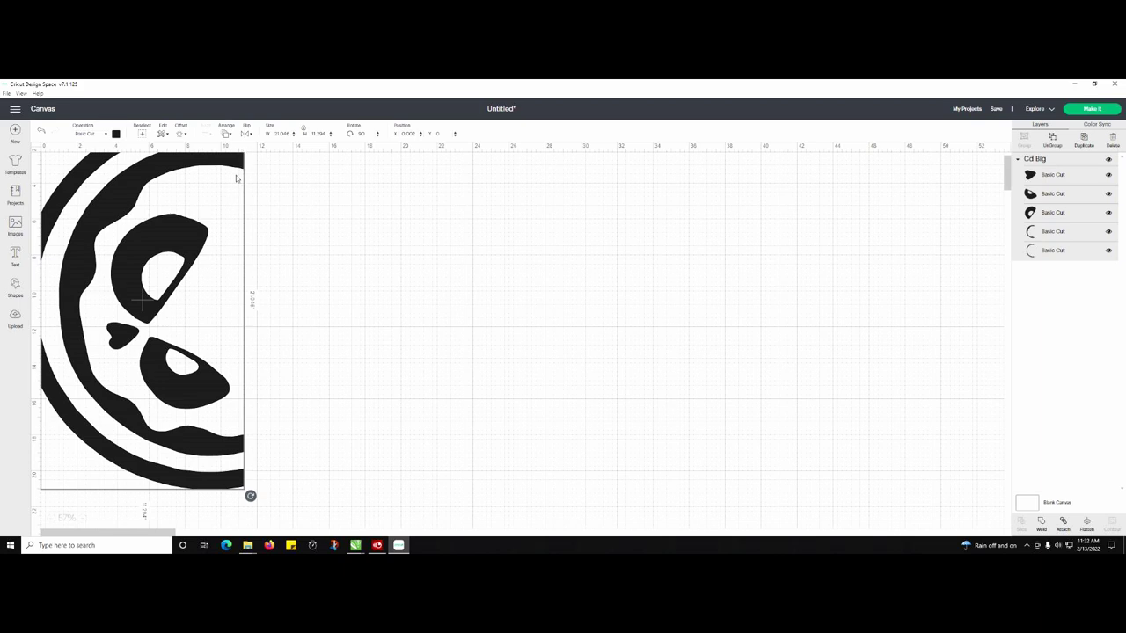
{"action": "left_click", "coordinate": [264, 392]}
{"action": "left_click", "coordinate": [134, 235]}
{"action": "left_click", "coordinate": [109, 529]}
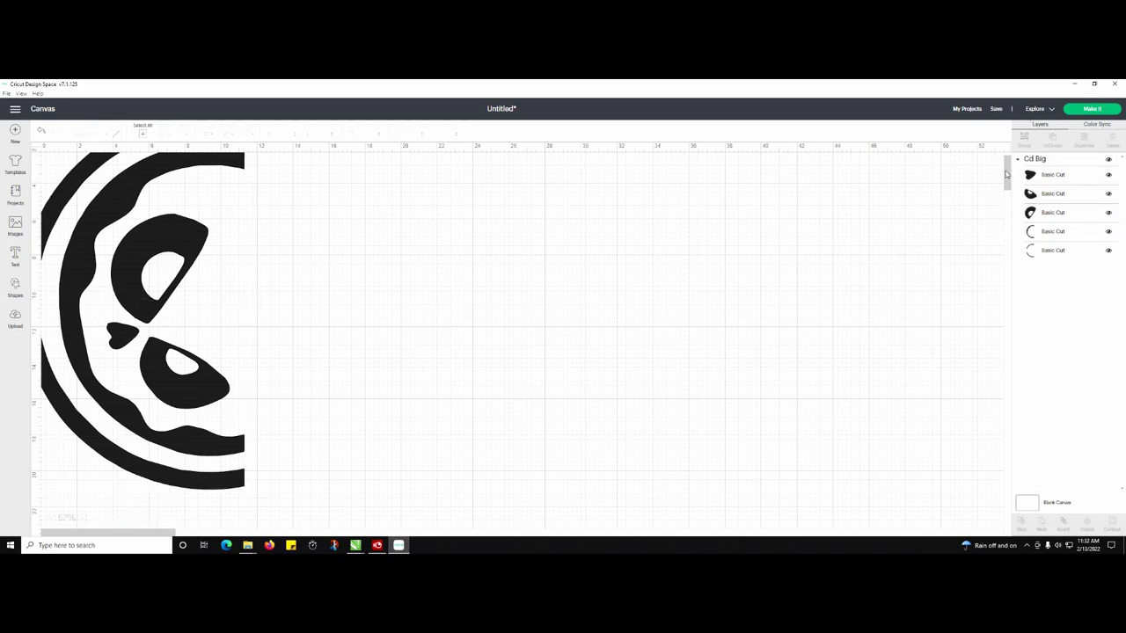
- Attach all the shapes of the Cd Big skull group so they keep their arrangement for cutting
{"action": "left_click_drag", "start_coordinate": [1008, 173], "coordinate": [1007, 164]}
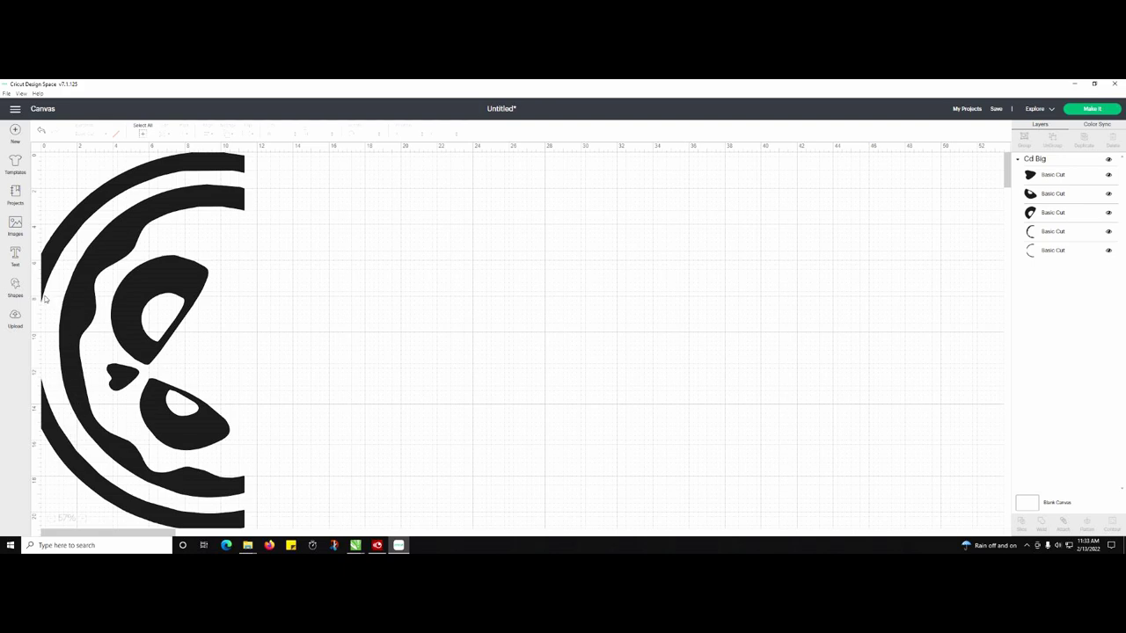
{"action": "left_click", "coordinate": [157, 204]}
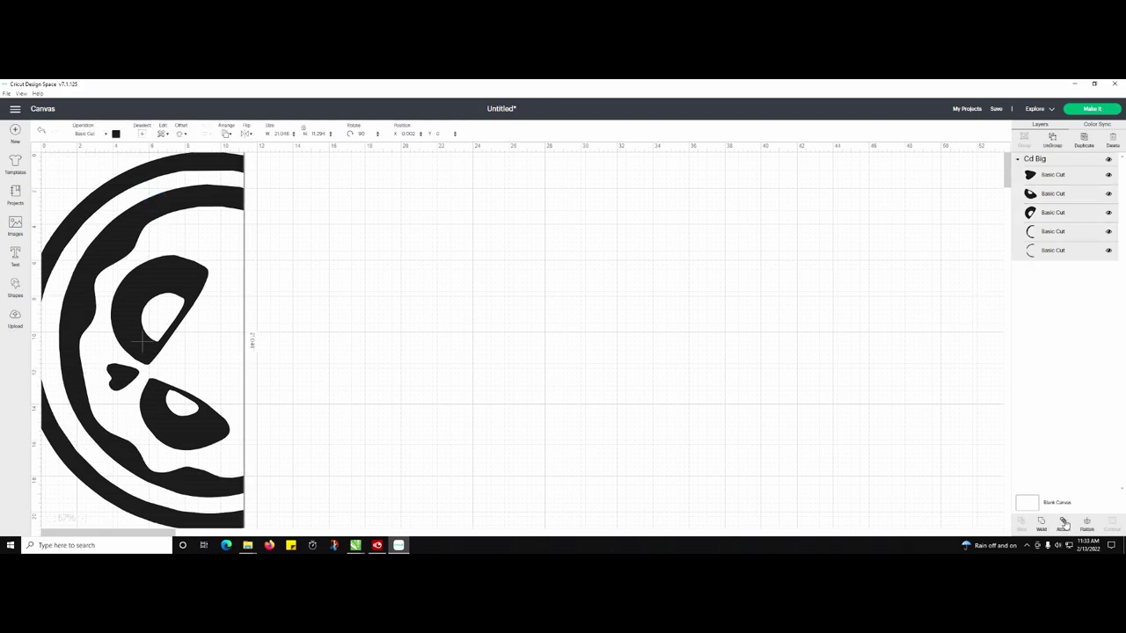
{"action": "left_click", "coordinate": [1063, 525]}
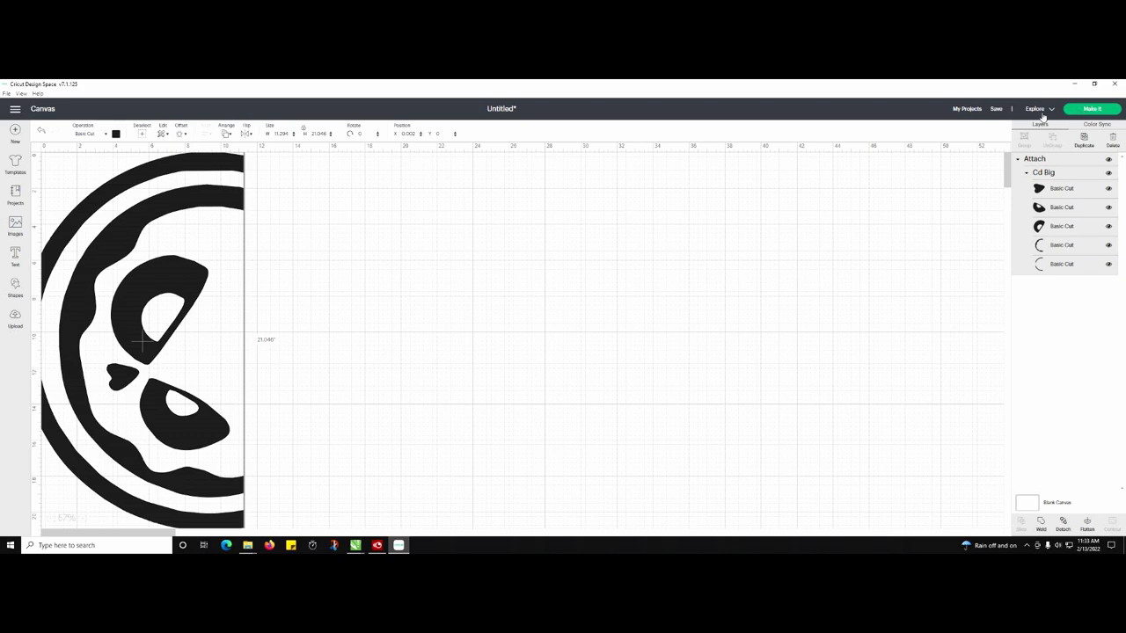
- Proceed to making the project on the larger 12 x 24 in mat and refresh the Air 2 : 3 USB machine connection
{"action": "left_click", "coordinate": [1093, 109]}
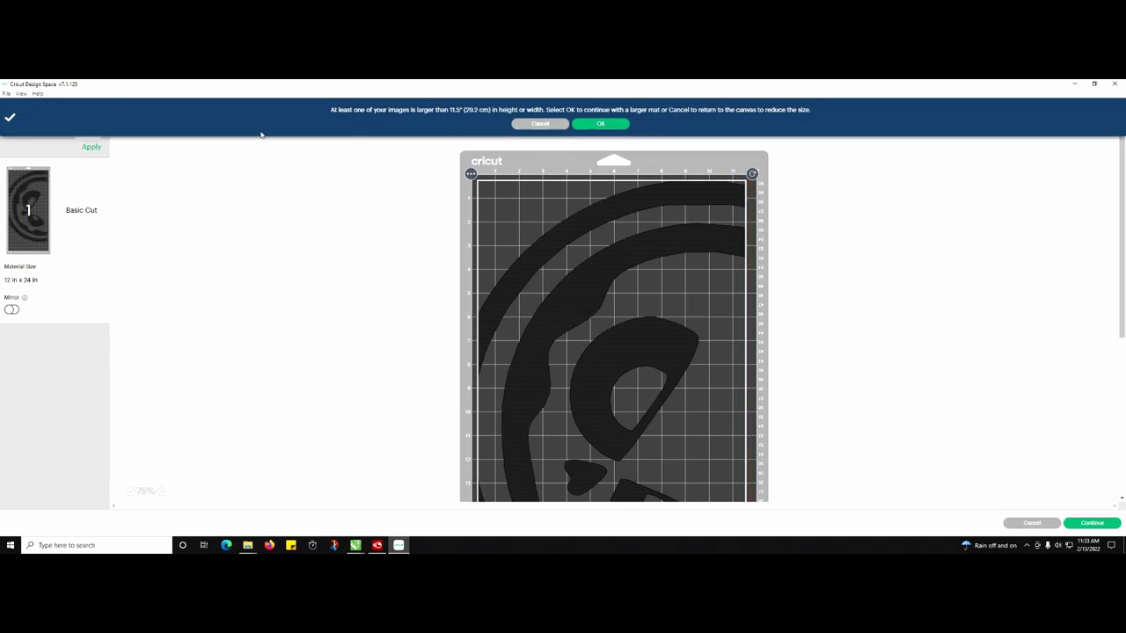
{"action": "left_click", "coordinate": [597, 125]}
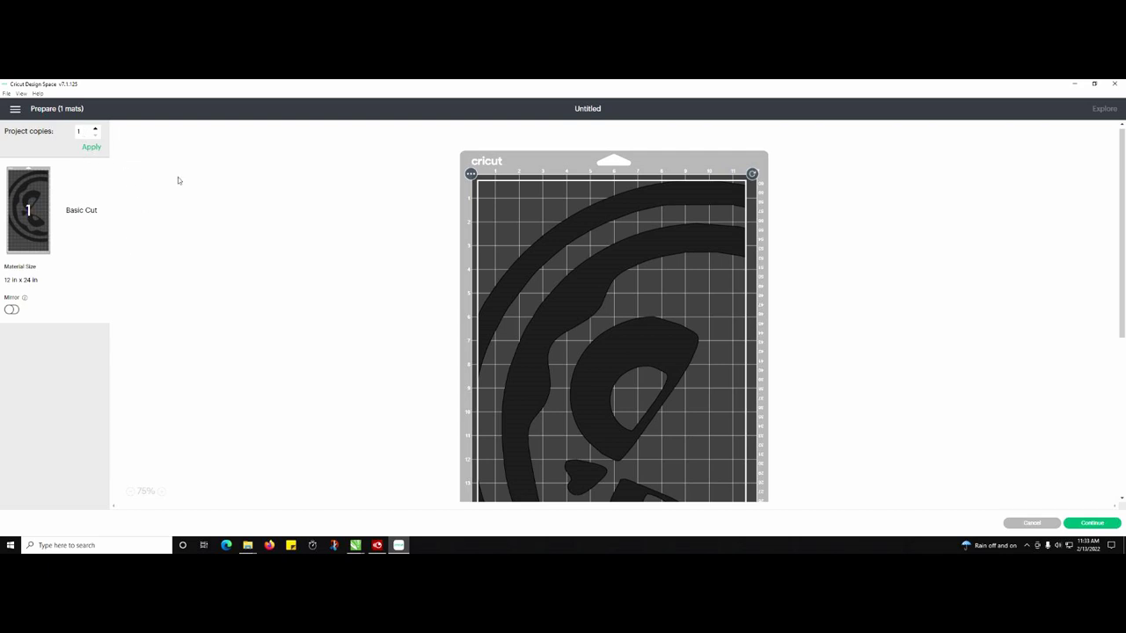
{"action": "left_click", "coordinate": [1099, 525]}
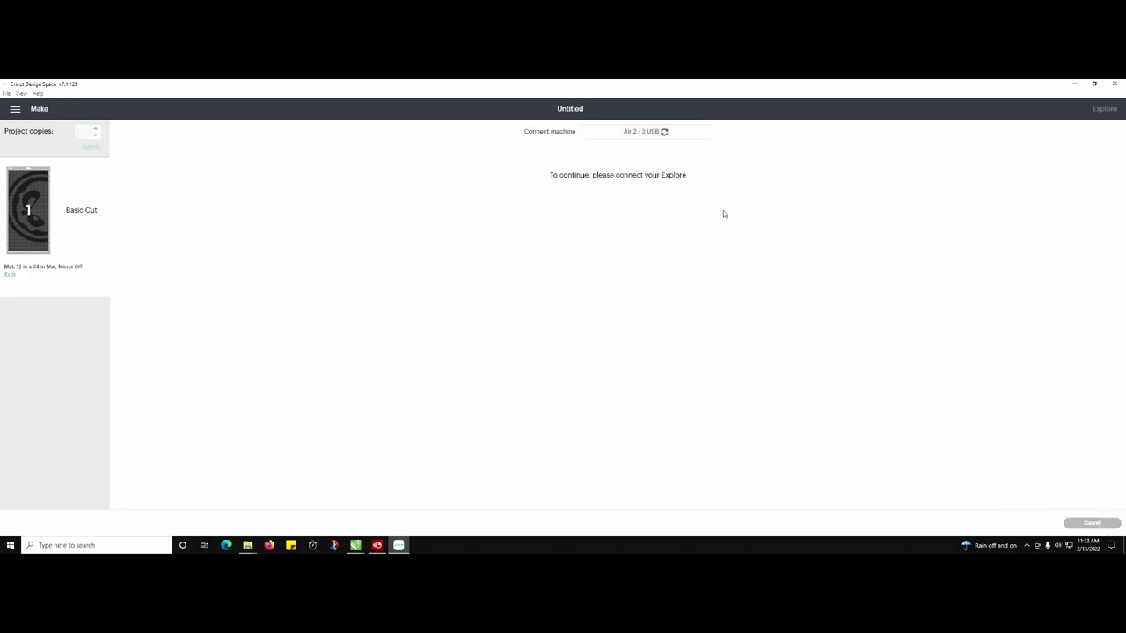
{"action": "left_click", "coordinate": [664, 131]}
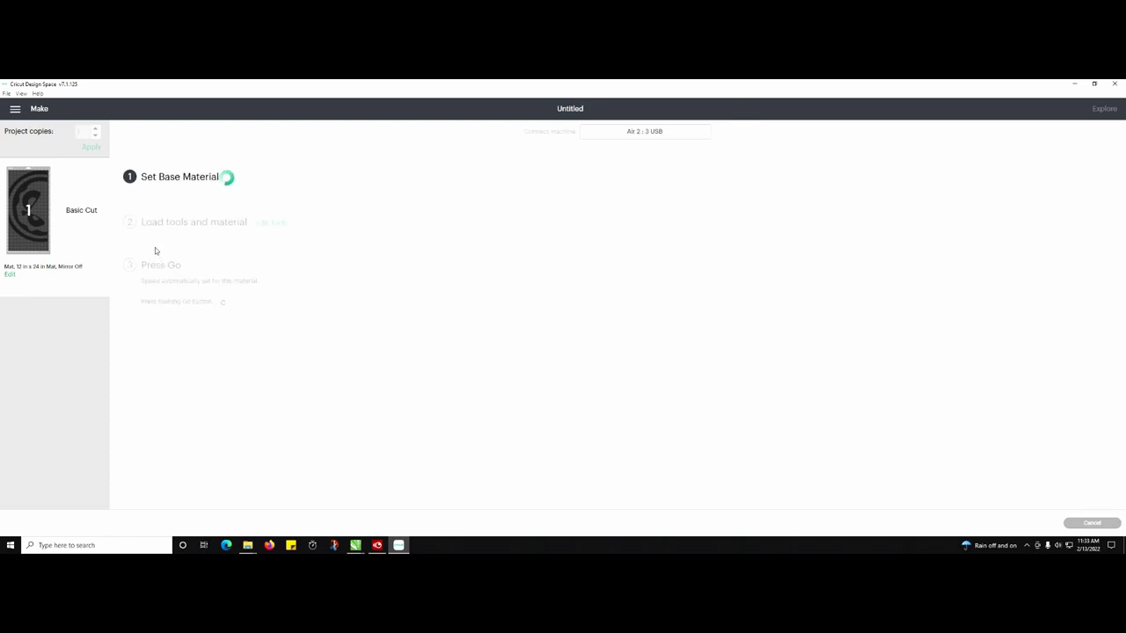